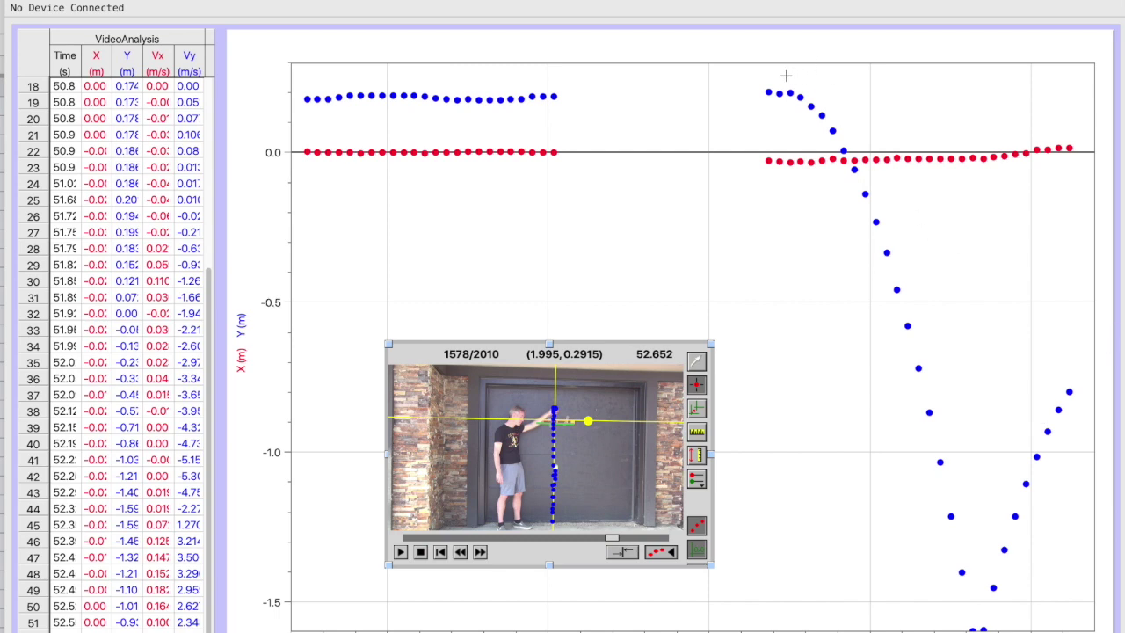
Select the free-fall rows 27–44, Time through Vy, in the Logger Pro data table.
drag(785, 73, 980, 626)
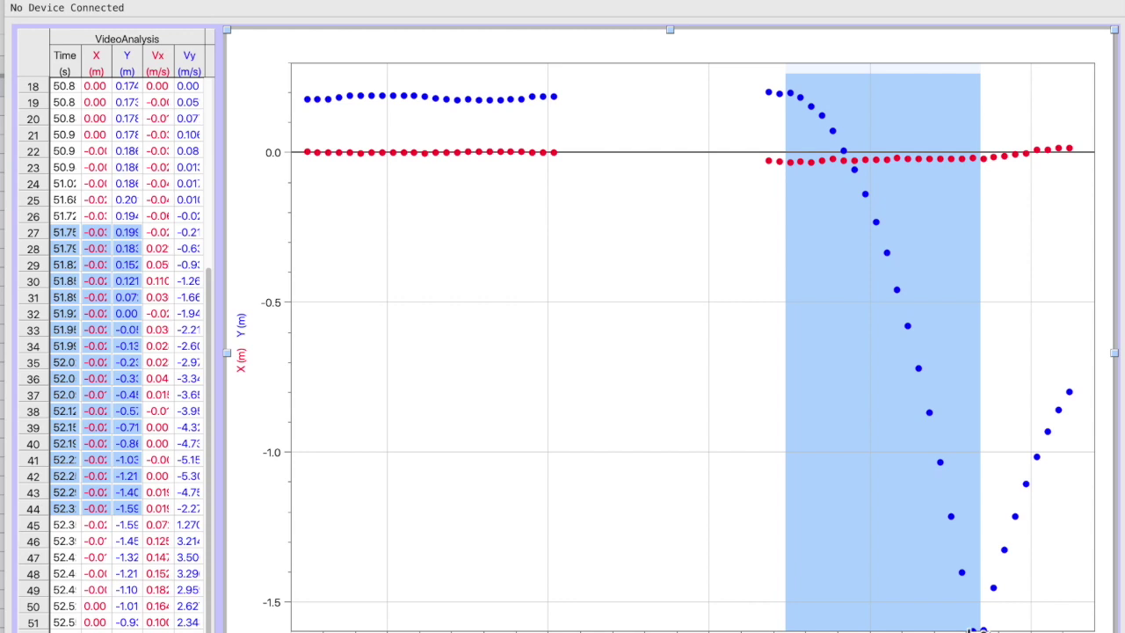
click(57, 232)
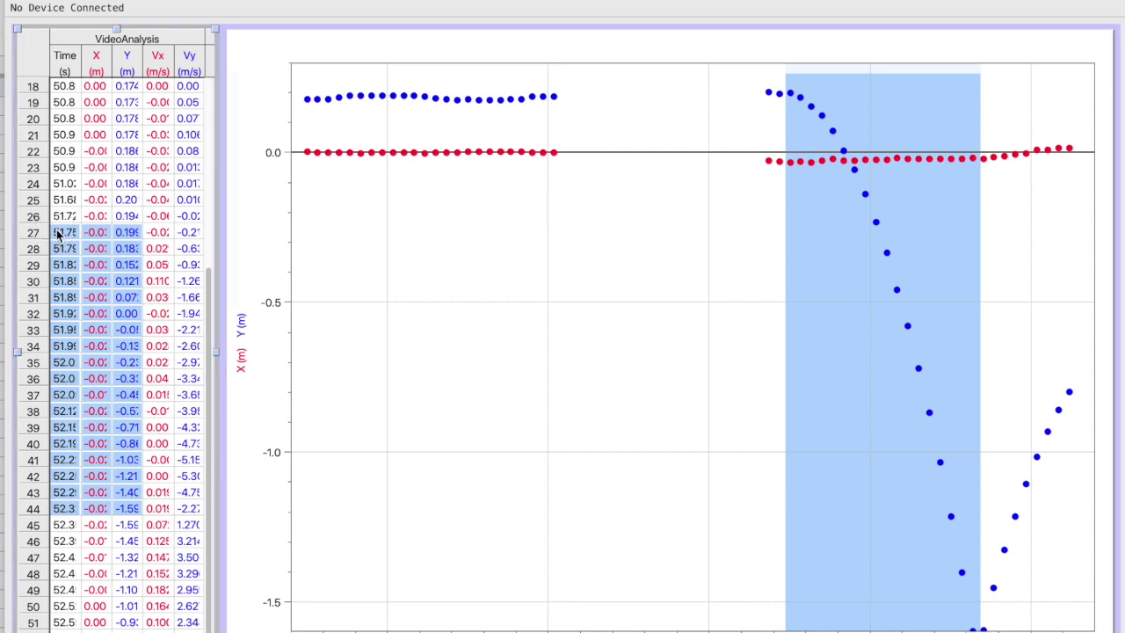
scroll(194, 514, up, 1)
shift+click(193, 514)
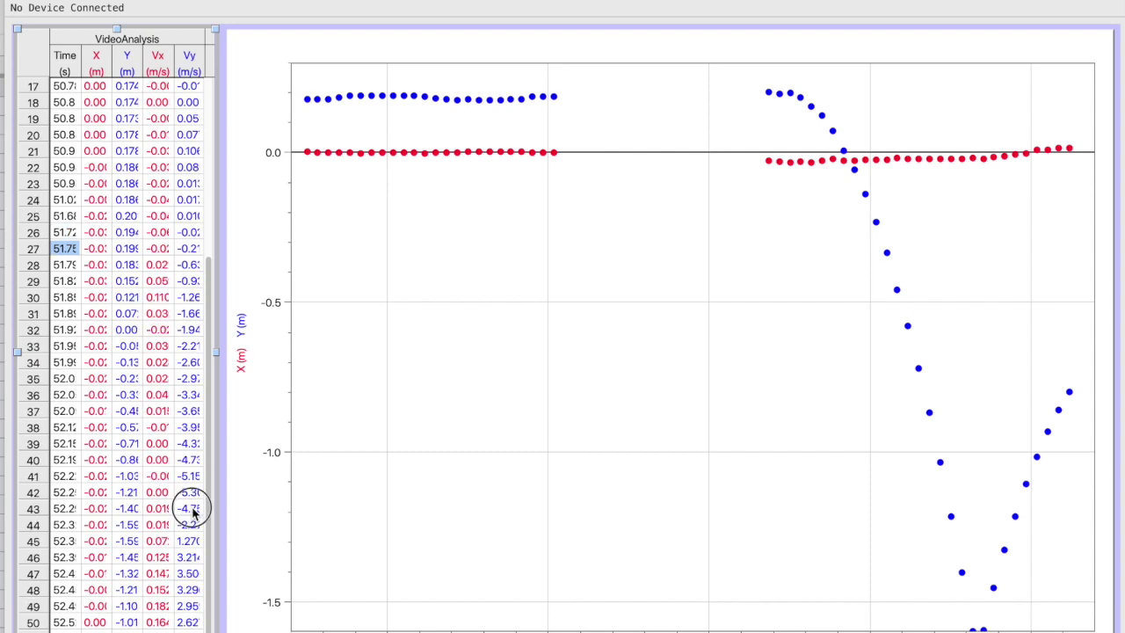
shift+click(191, 527)
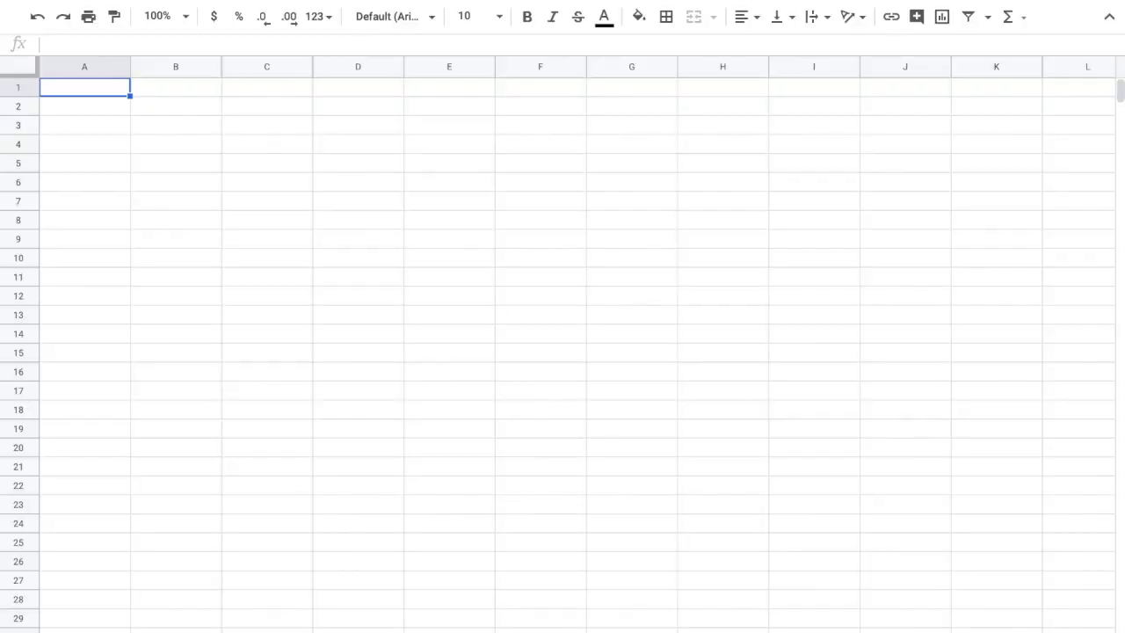
Paste the data at A1, insert an empty row above it, and freeze row 1.
key(ctrl+v)
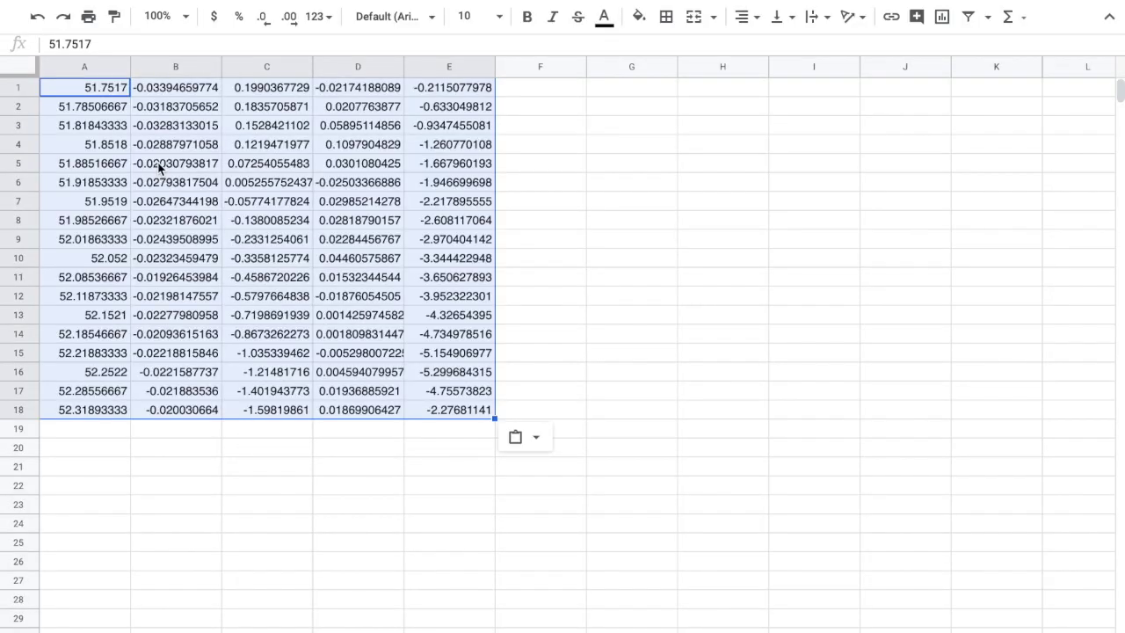
click(21, 86)
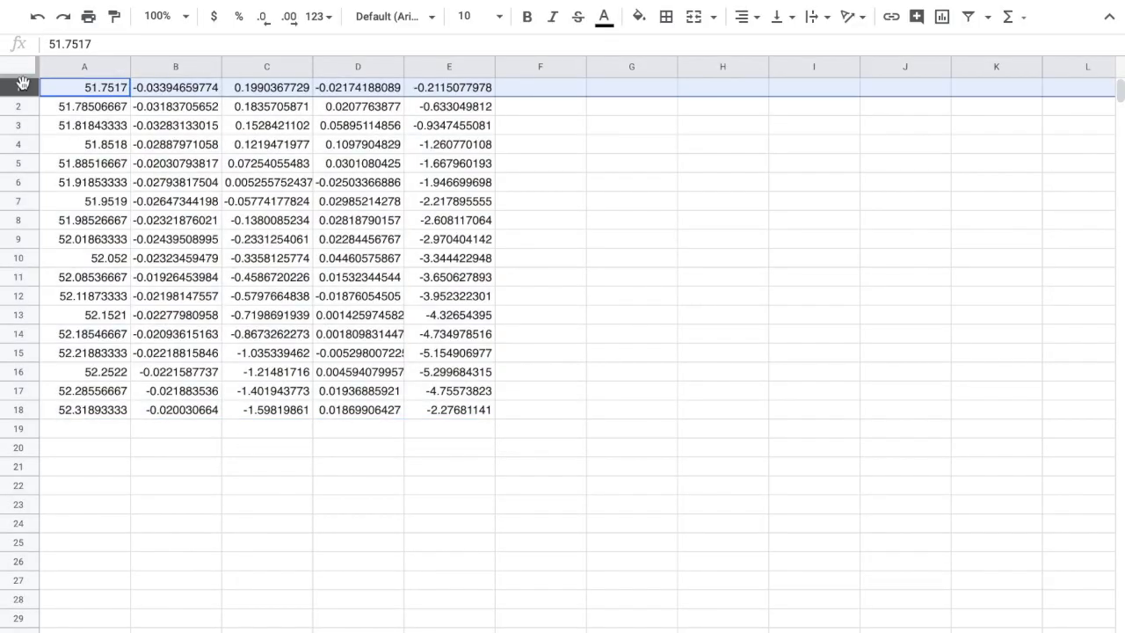
right_click(22, 83)
click(126, 236)
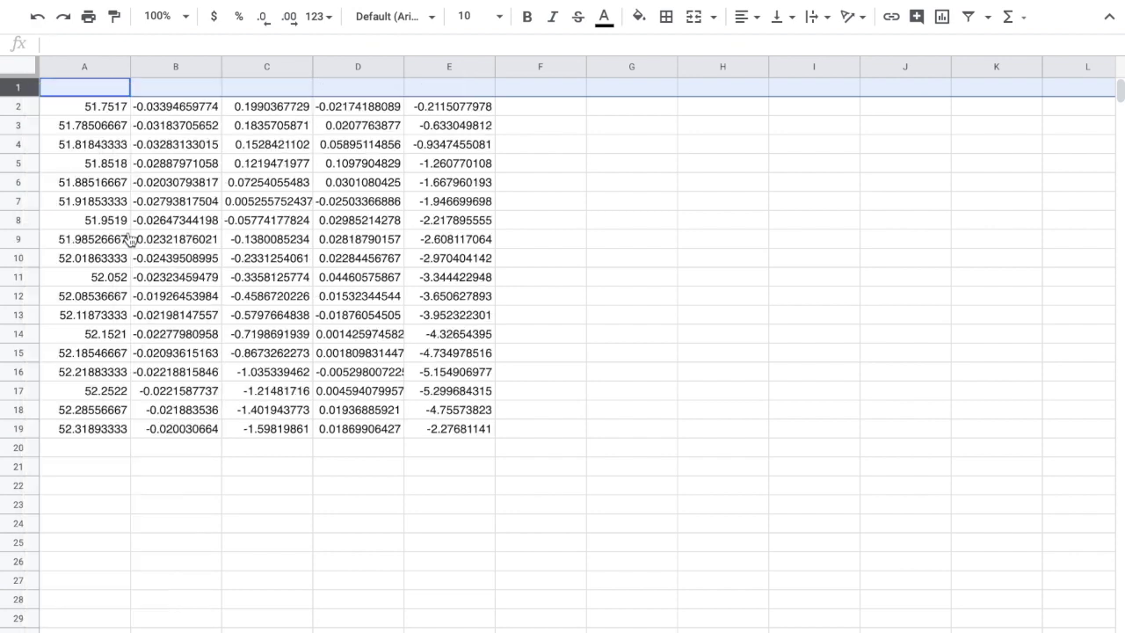
click(14, 77)
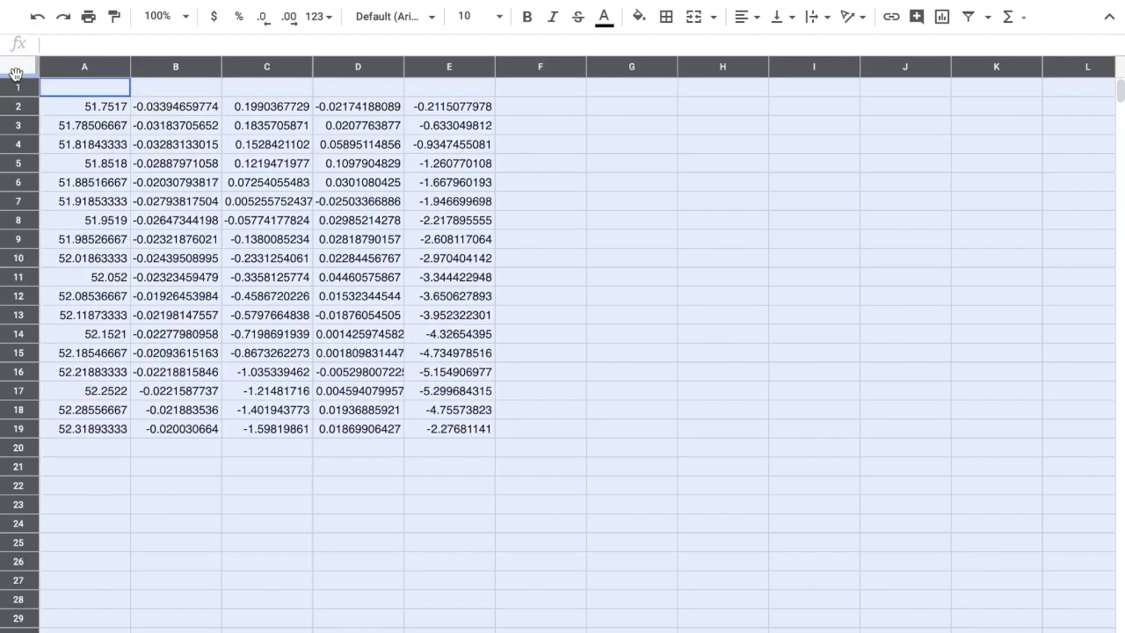
drag(14, 81, 14, 99)
Enter headings Time (s), X (m), Y (m), Vx (m/s), Vy (m/s) across A1:E1.
click(75, 85)
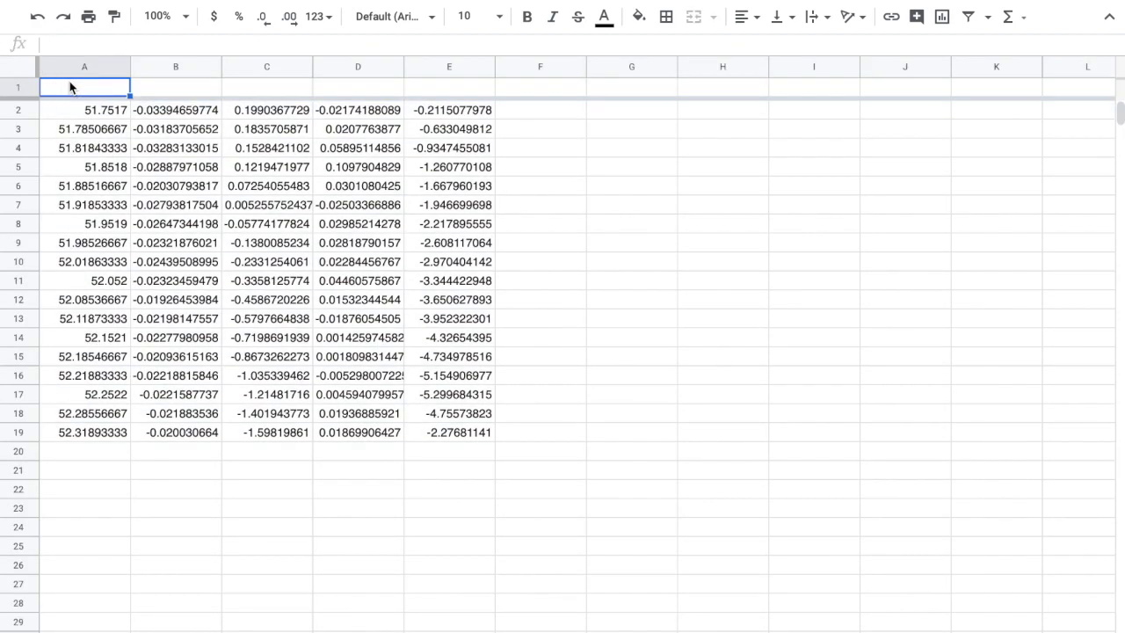
text(Time (s))
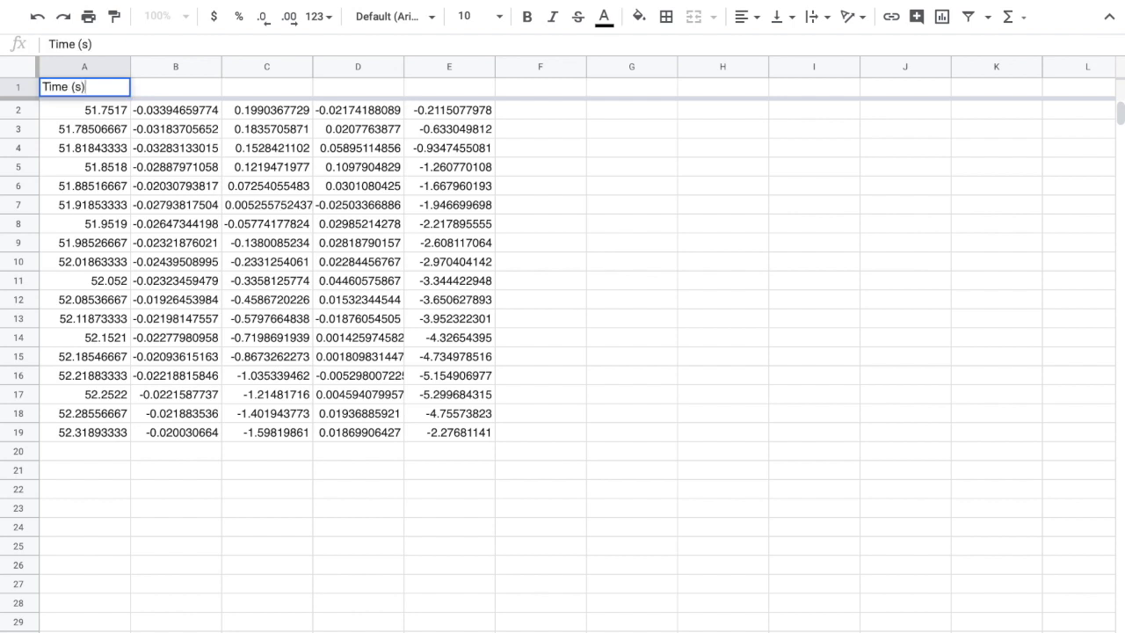
key(Tab)
text(X ()
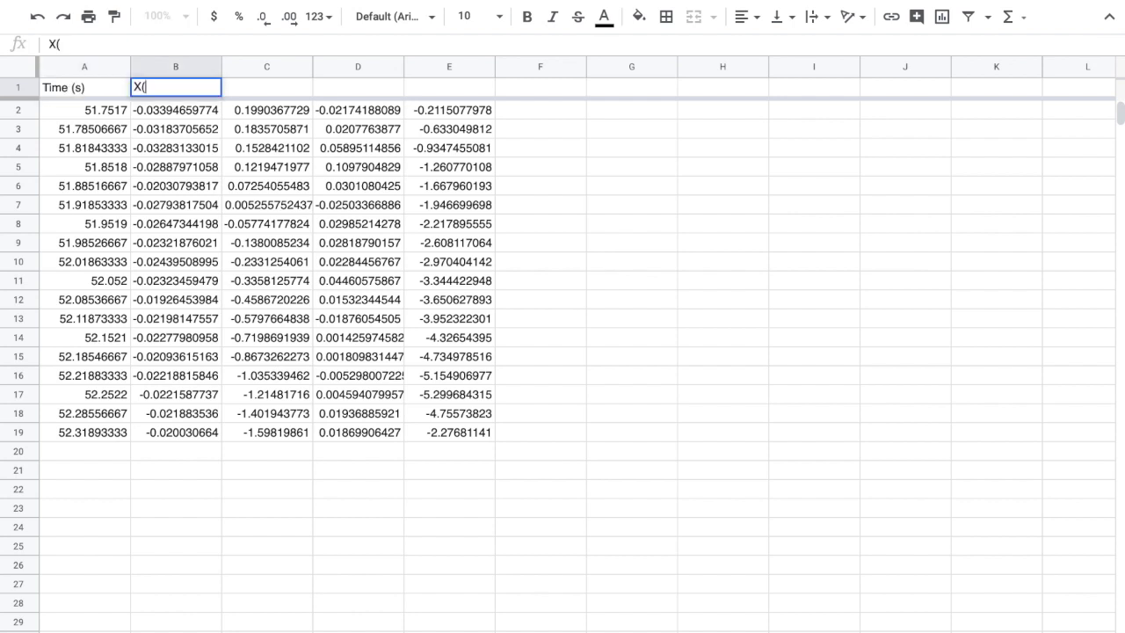
key(BackSpace)
text((x))
key(Tab)
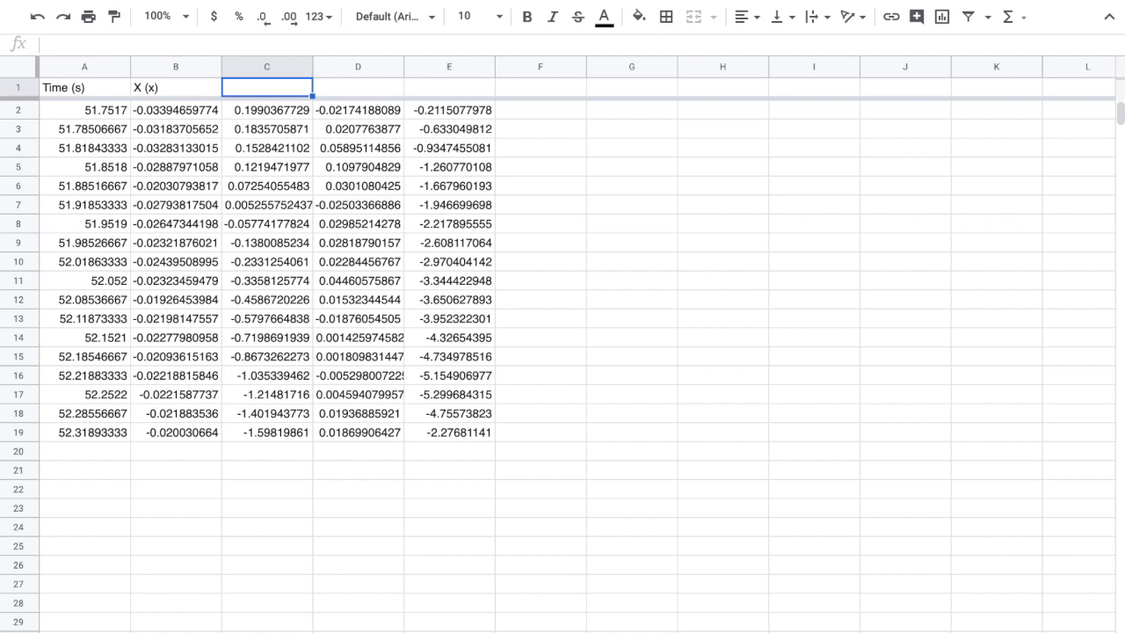
click(176, 87)
text(X (m))
key(Tab)
text(Y( (m))
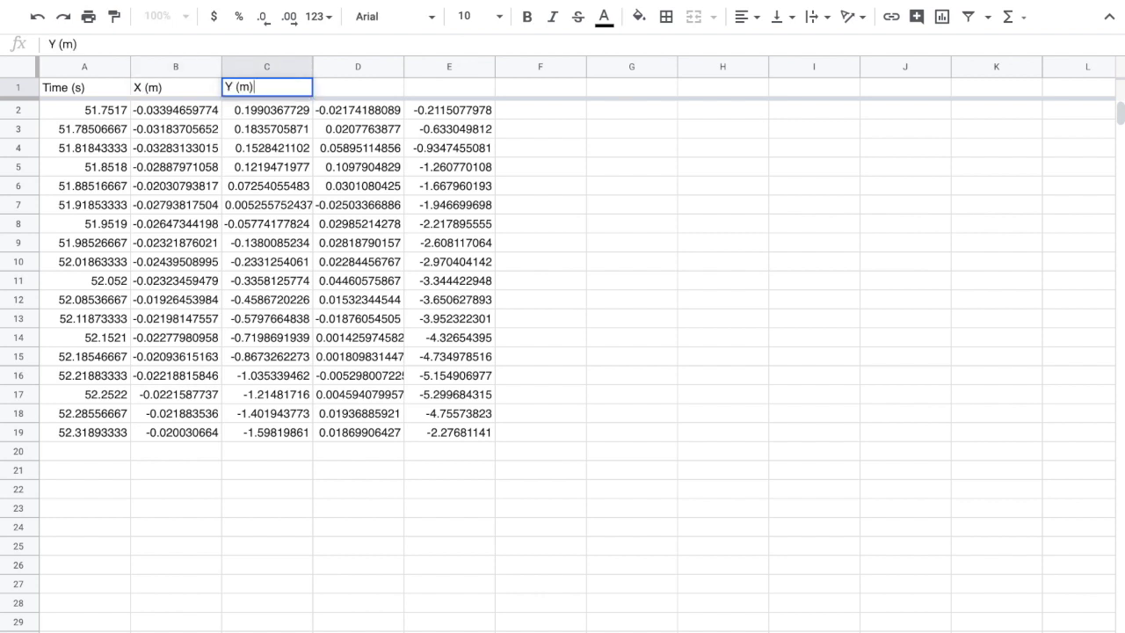
key(Tab)
text(Vx )
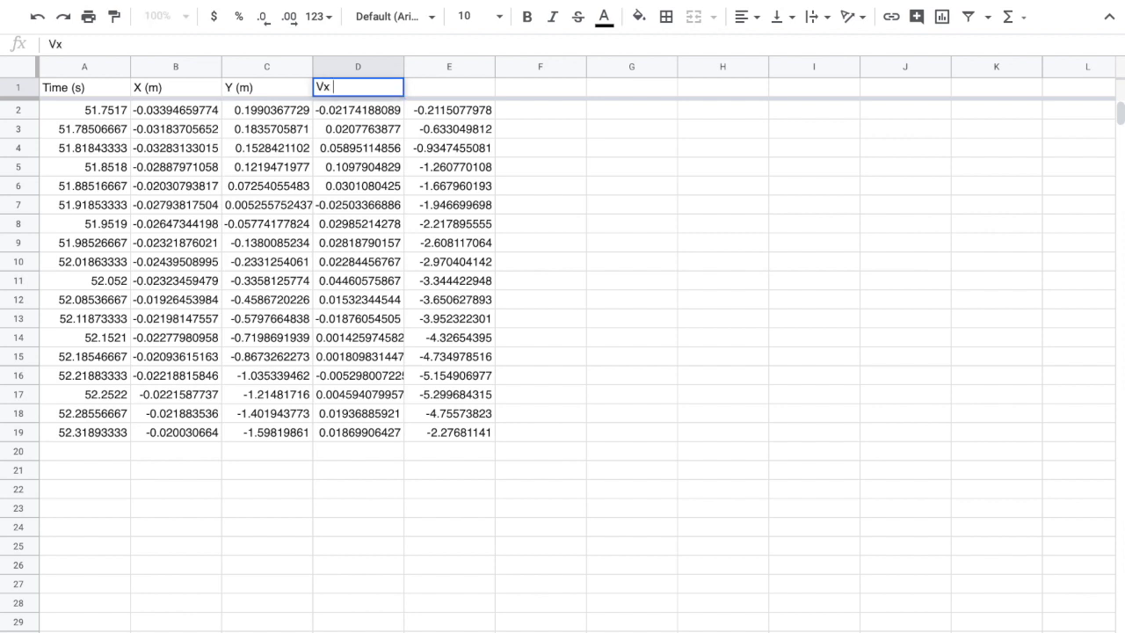
text((m/s)
key(Tab)
text(V)
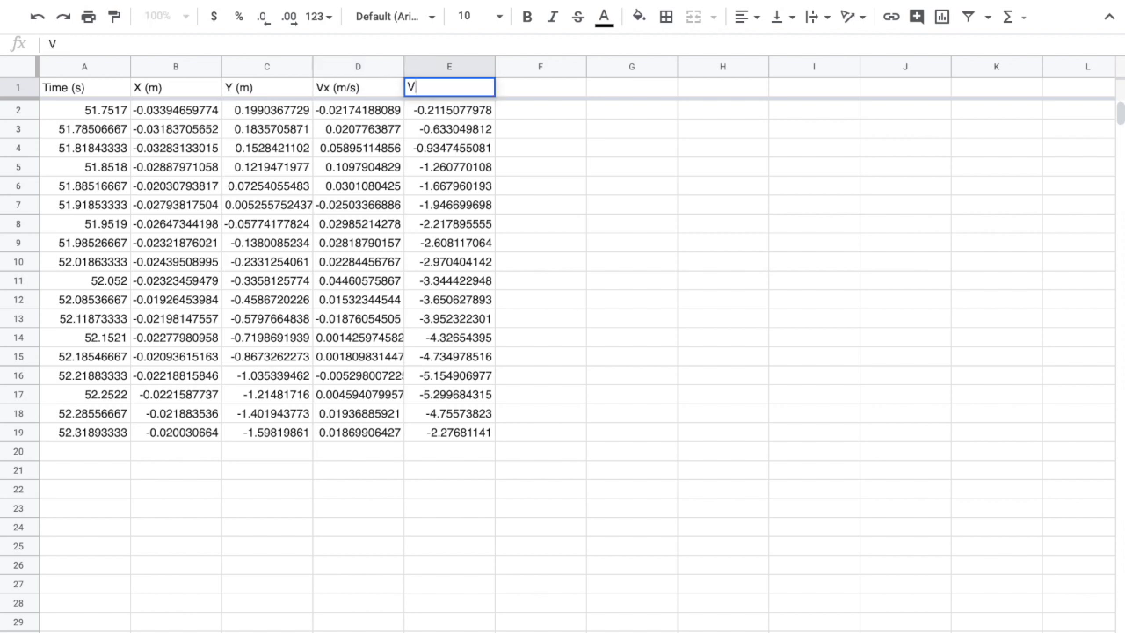
text(y (m/s))
key(Return)
key(Left)
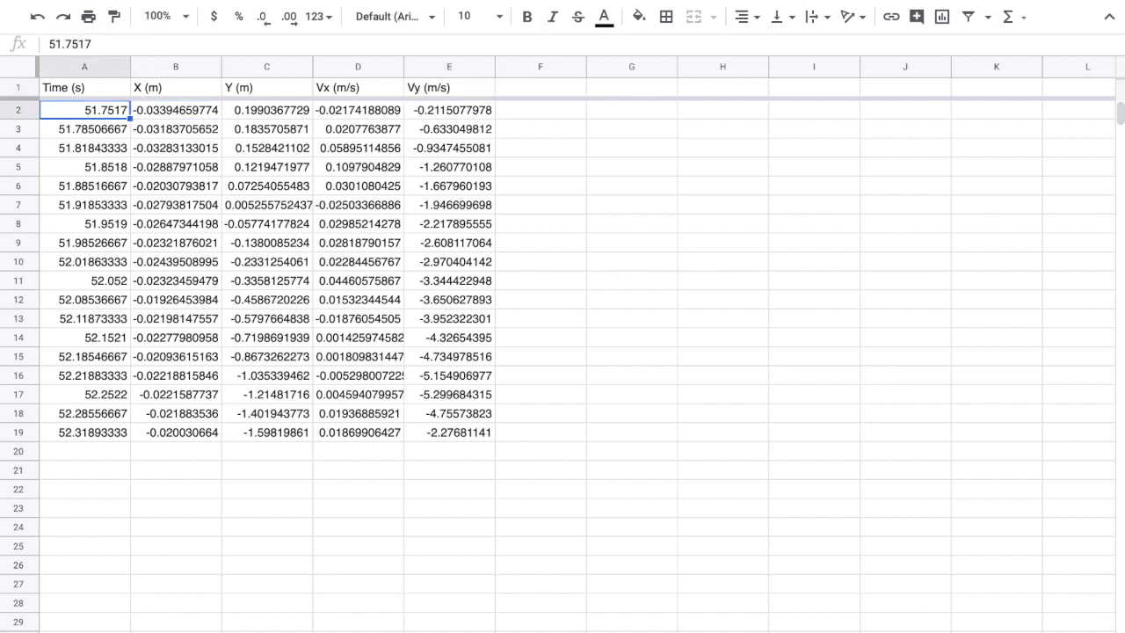
key(Right)
key(Right)
key(Right)
key(Right)
key(Right)
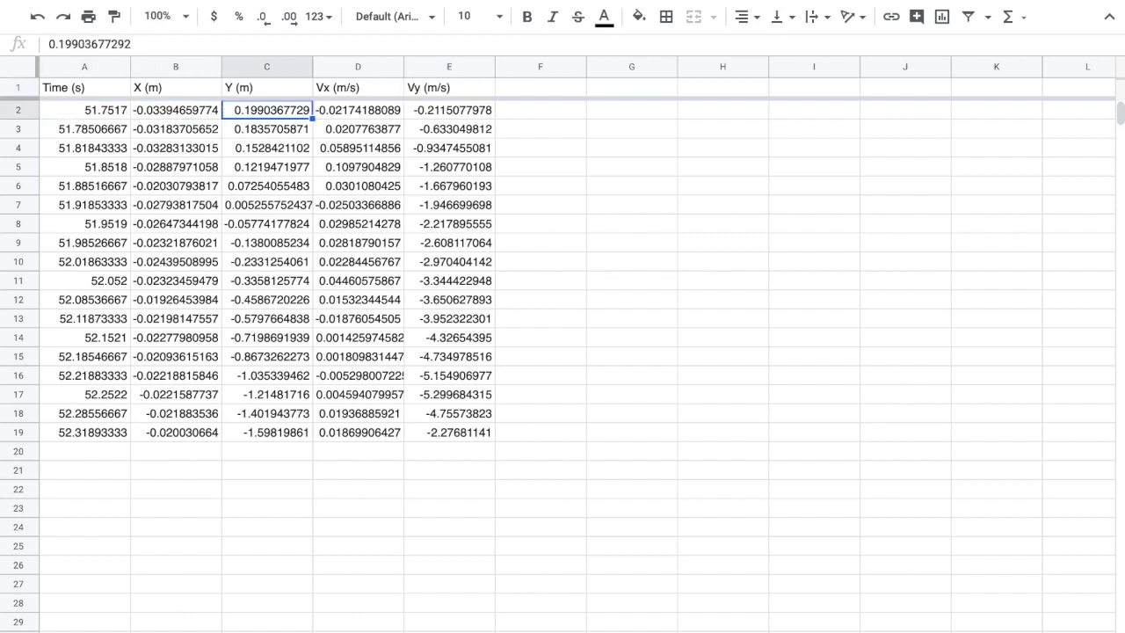
Add a t (s) heading in F1 and the elapsed-time formula =A2-51.7517 in F2.
key(Up)
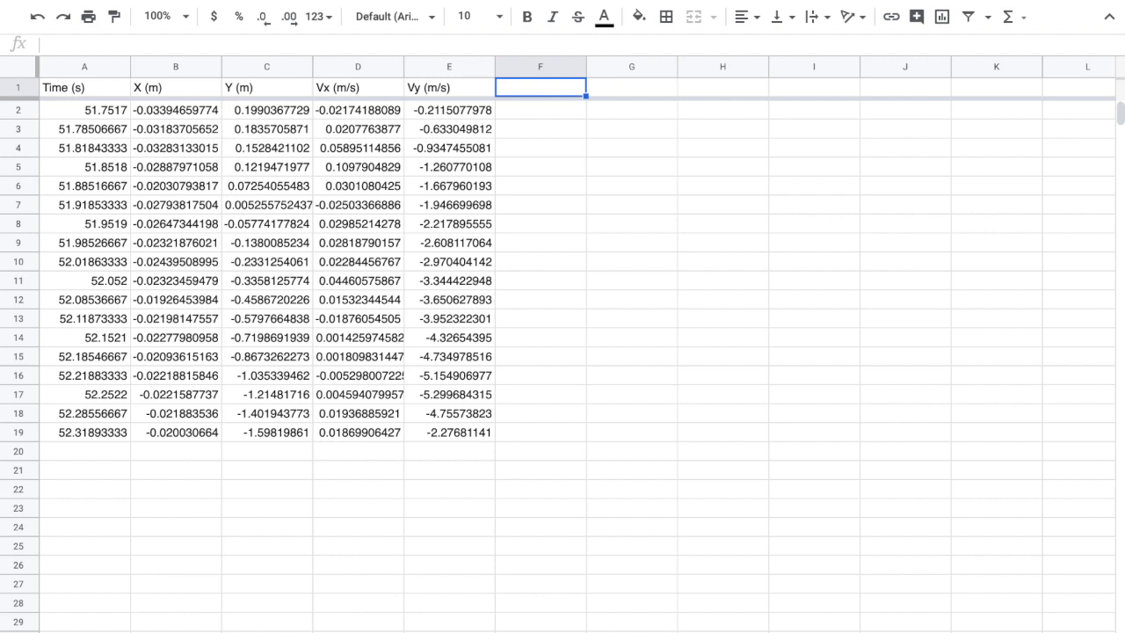
text(t (s))
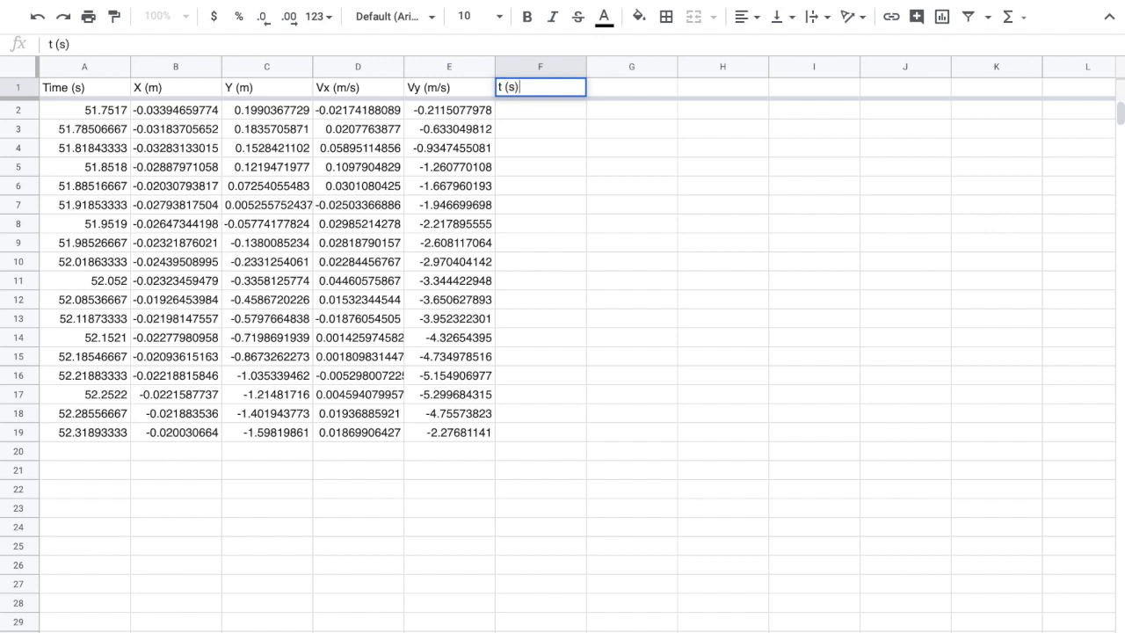
key(Return)
text(=)
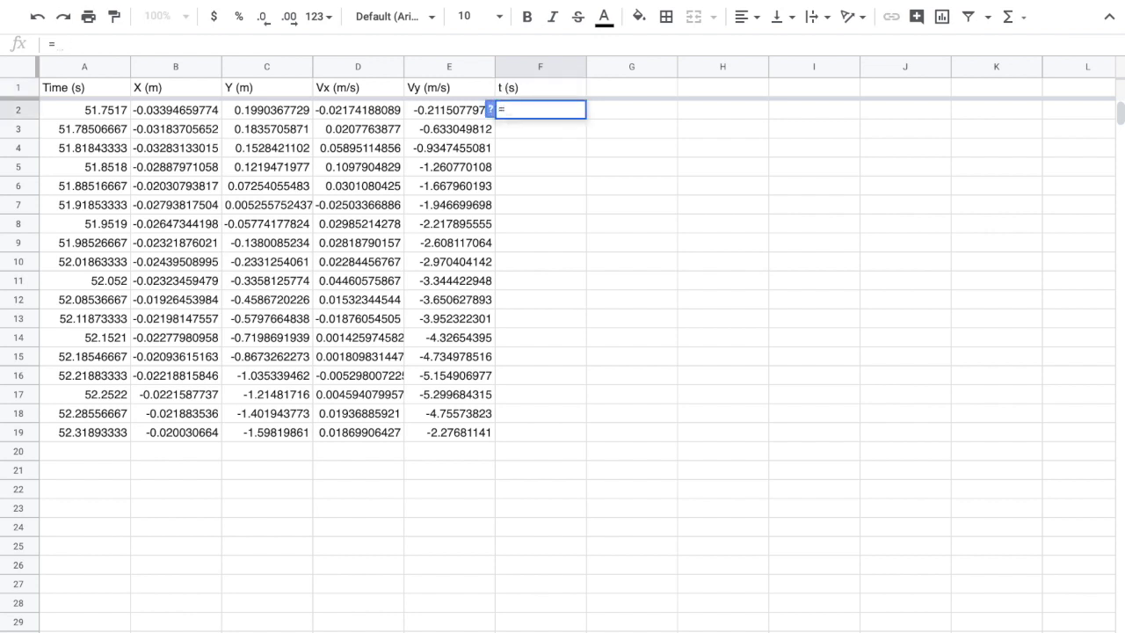
click(88, 113)
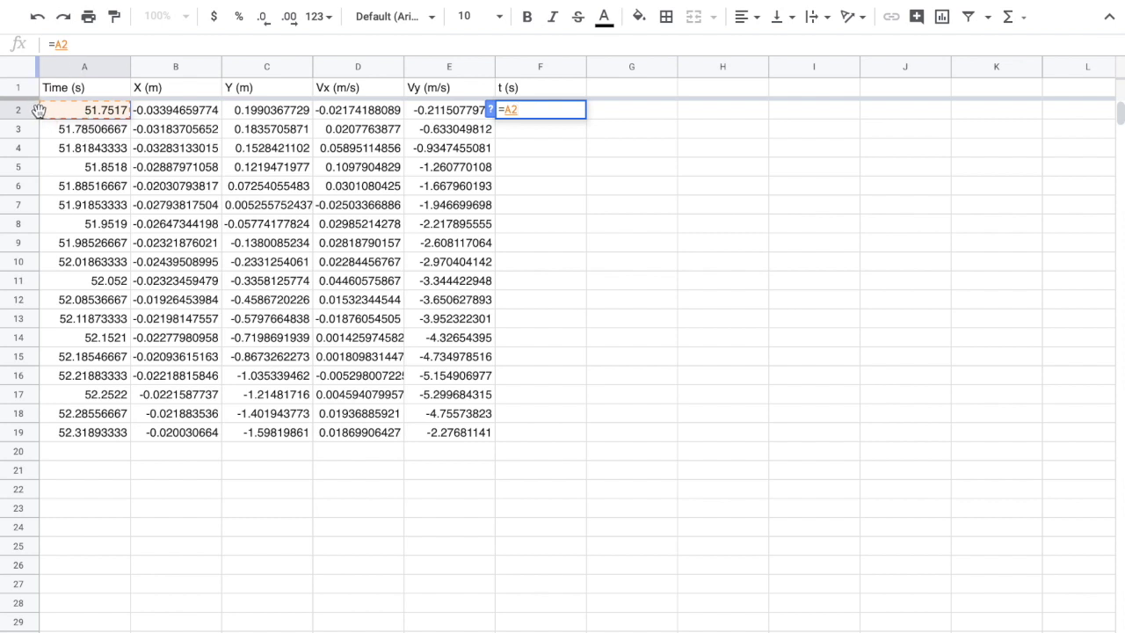
text(-)
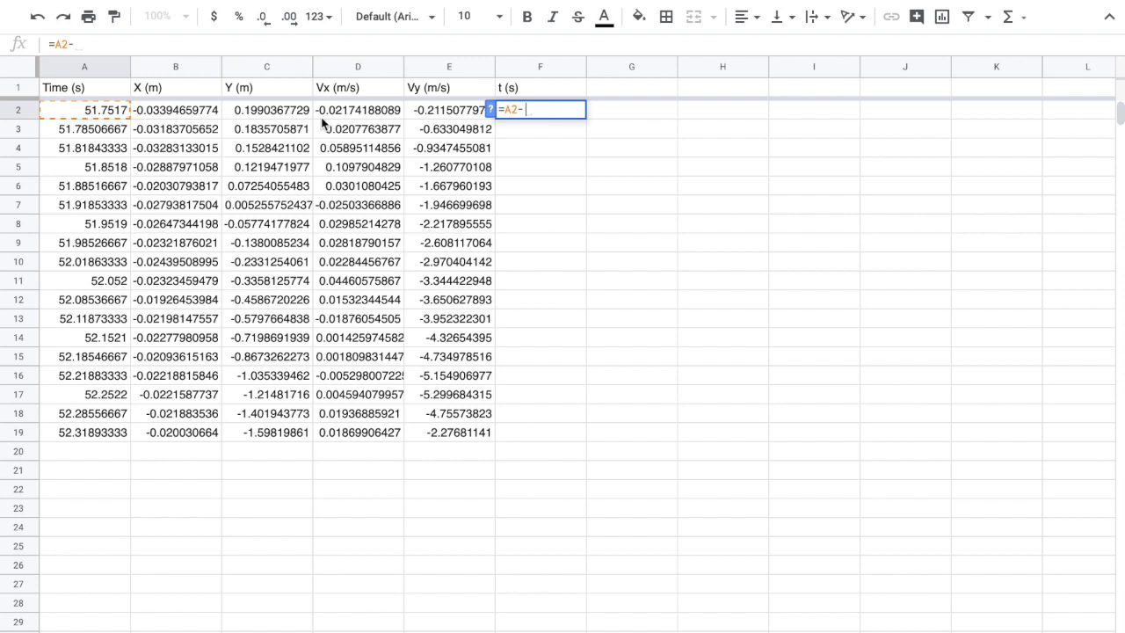
text(517)
key(BackSpace)
text(.7517)
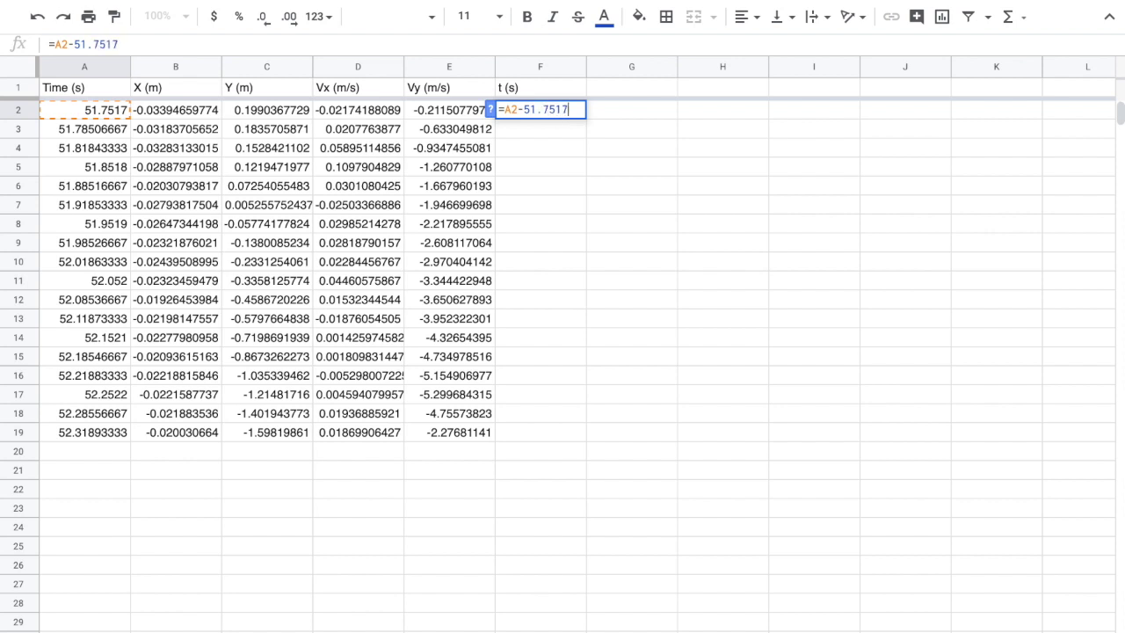
key(Return)
Copy the F2 formula down through F19.
key(Up)
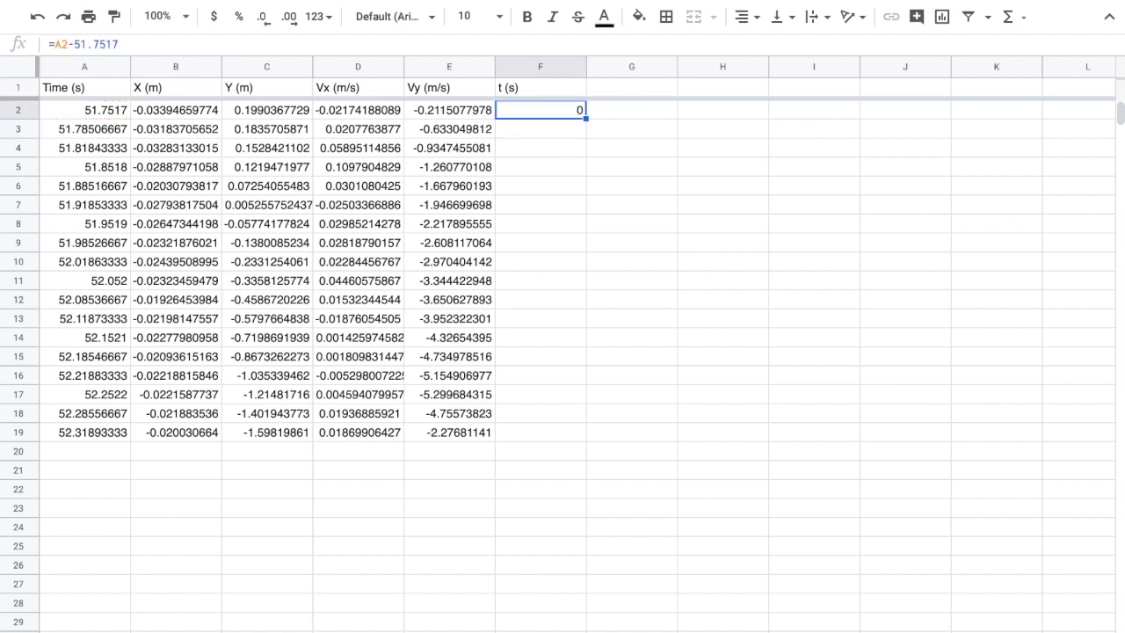
key(ctrl+c)
shift+click(548, 432)
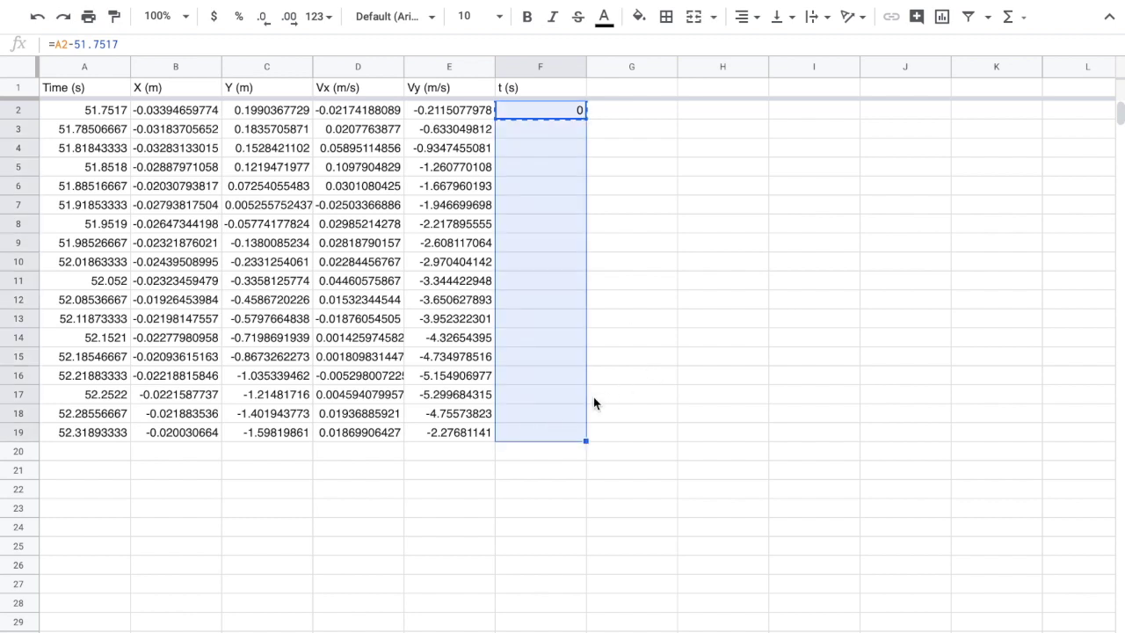
key(ctrl+v)
click(720, 415)
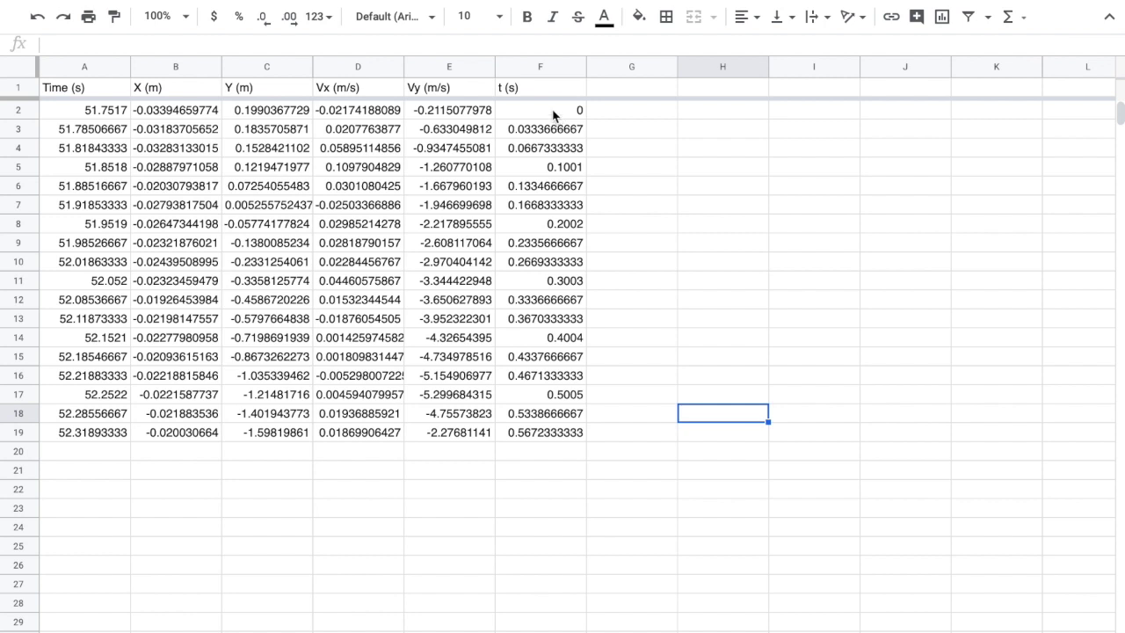
Insert a scatter chart from the Vy (m/s) and t (s) columns.
click(433, 69)
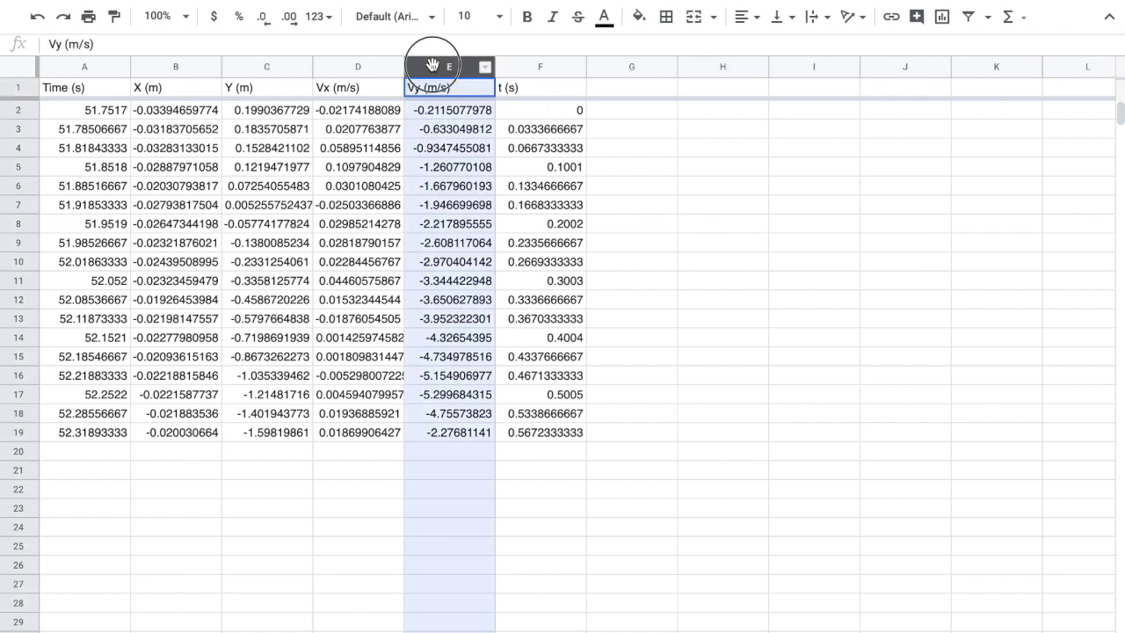
shift+click(531, 69)
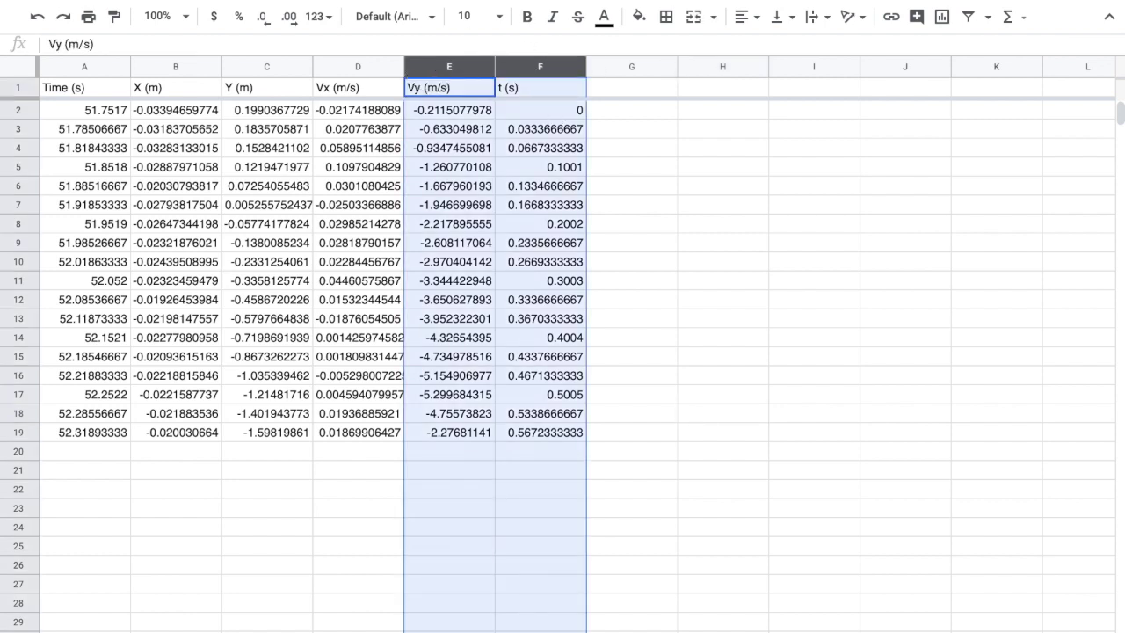
click(189, 2)
click(201, 88)
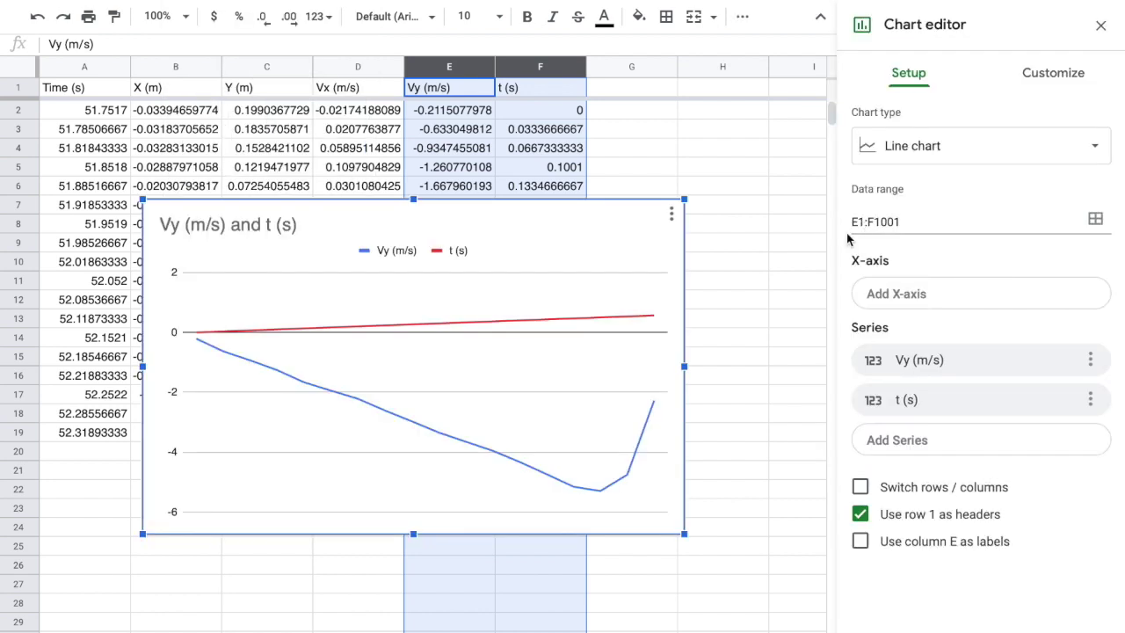
click(1072, 153)
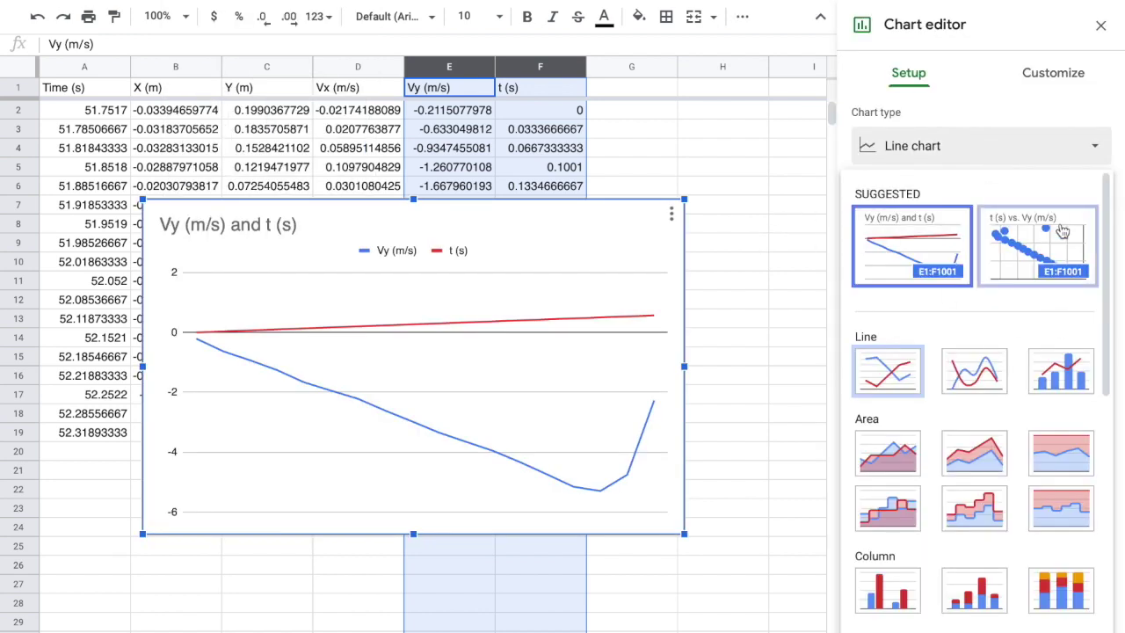
scroll(927, 474, down, 1)
scroll(927, 474, down, 5)
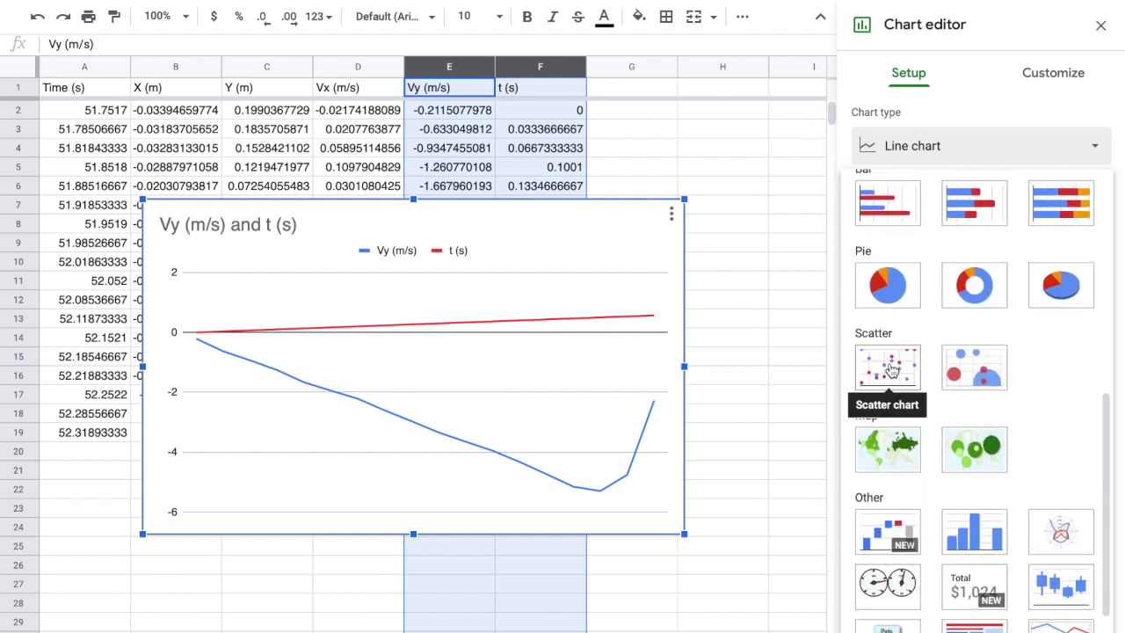
click(890, 369)
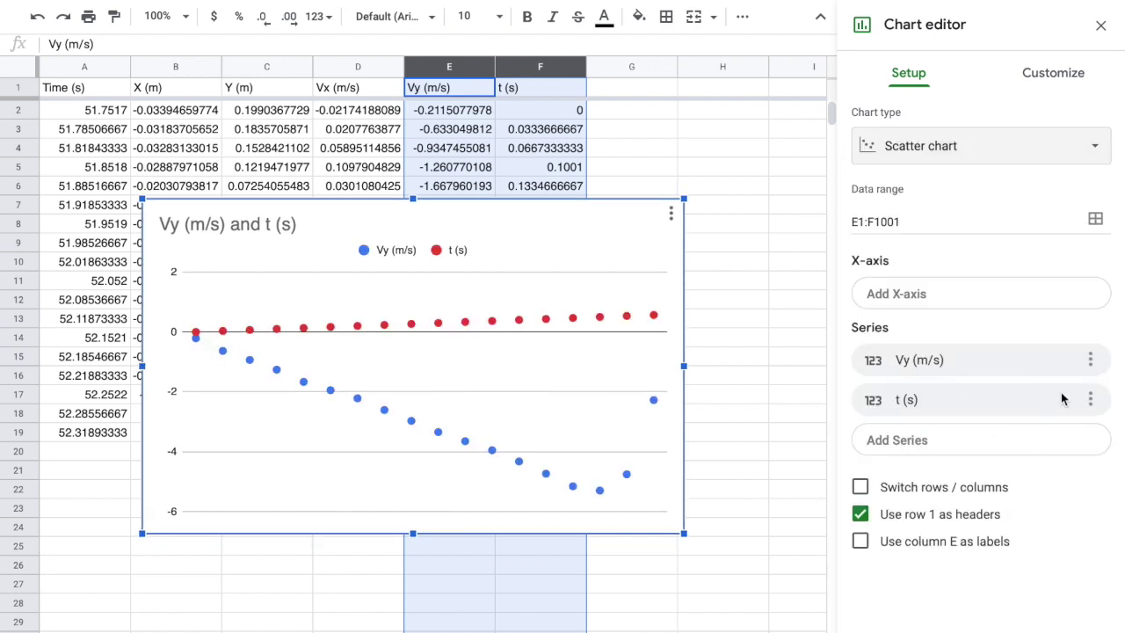
Use t (s) as the X-axis, remove the t (s) series, and move the chart beside the data.
click(979, 300)
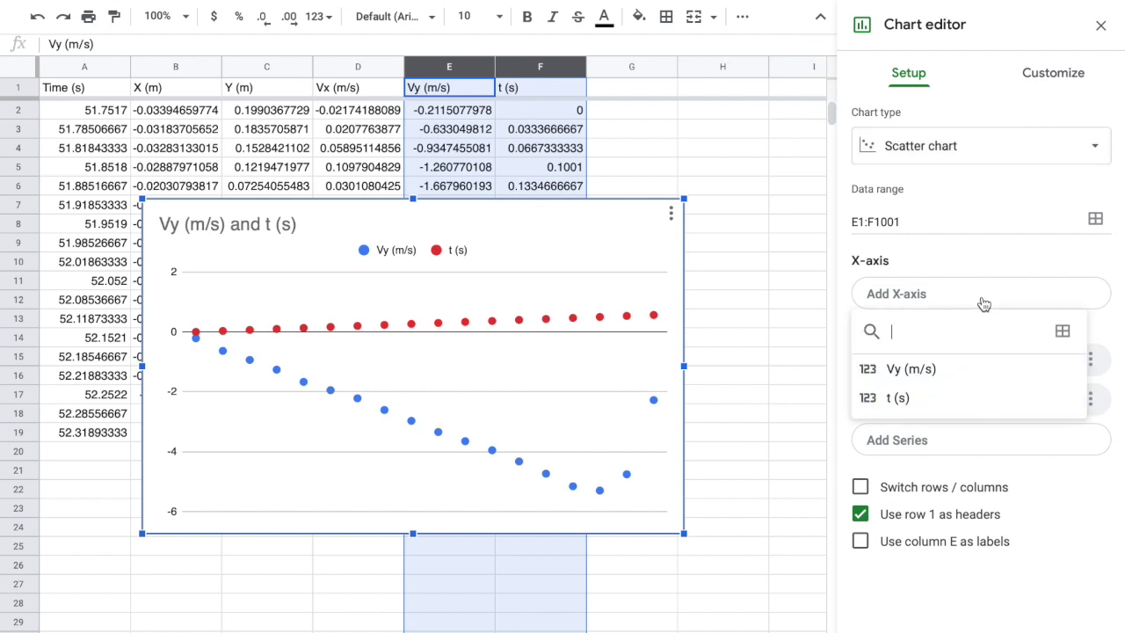
click(898, 397)
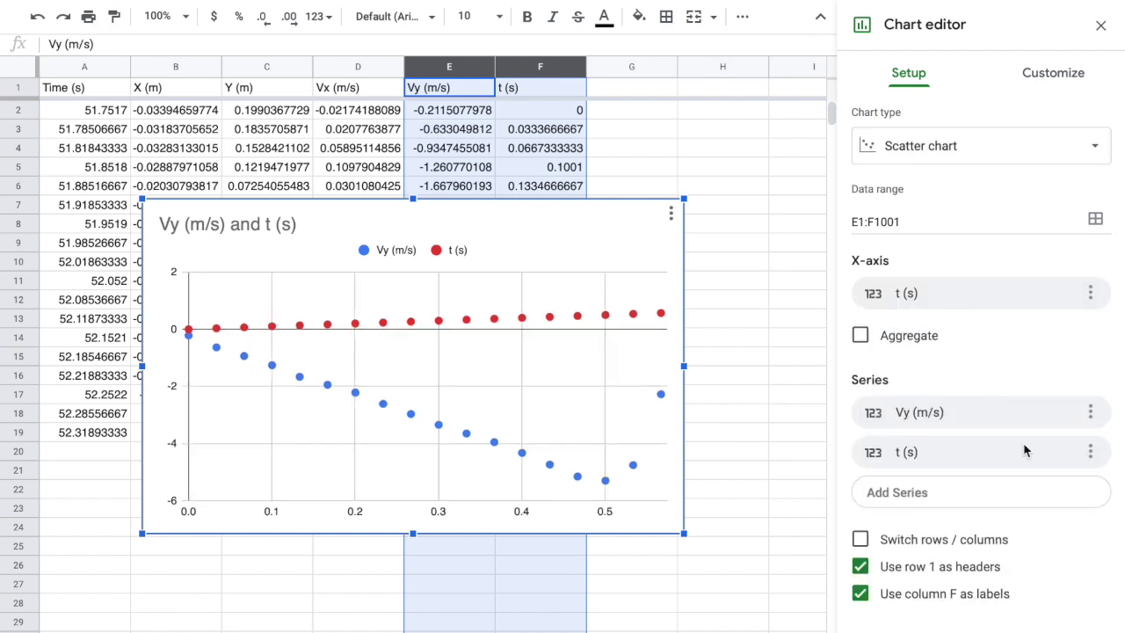
click(1090, 451)
click(1060, 490)
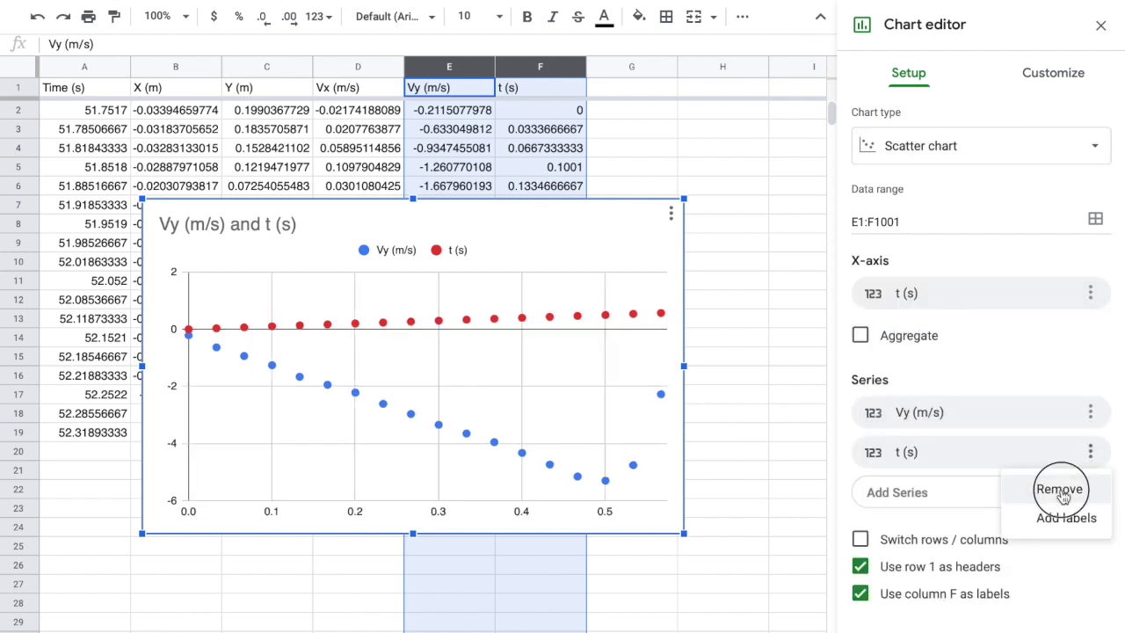
drag(398, 273, 528, 385)
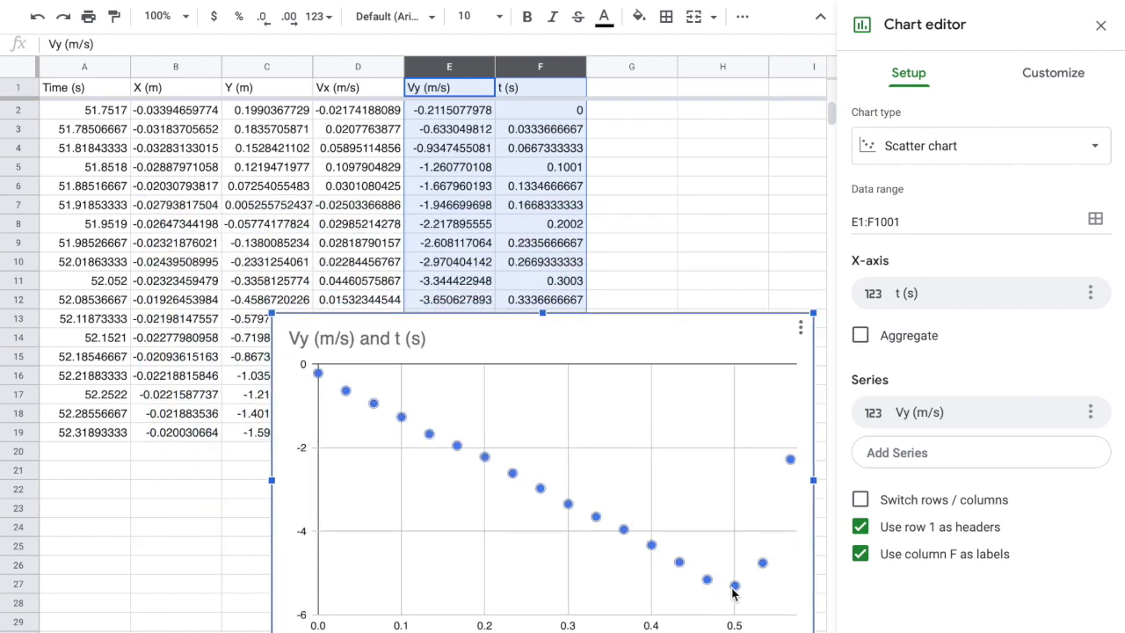
click(790, 458)
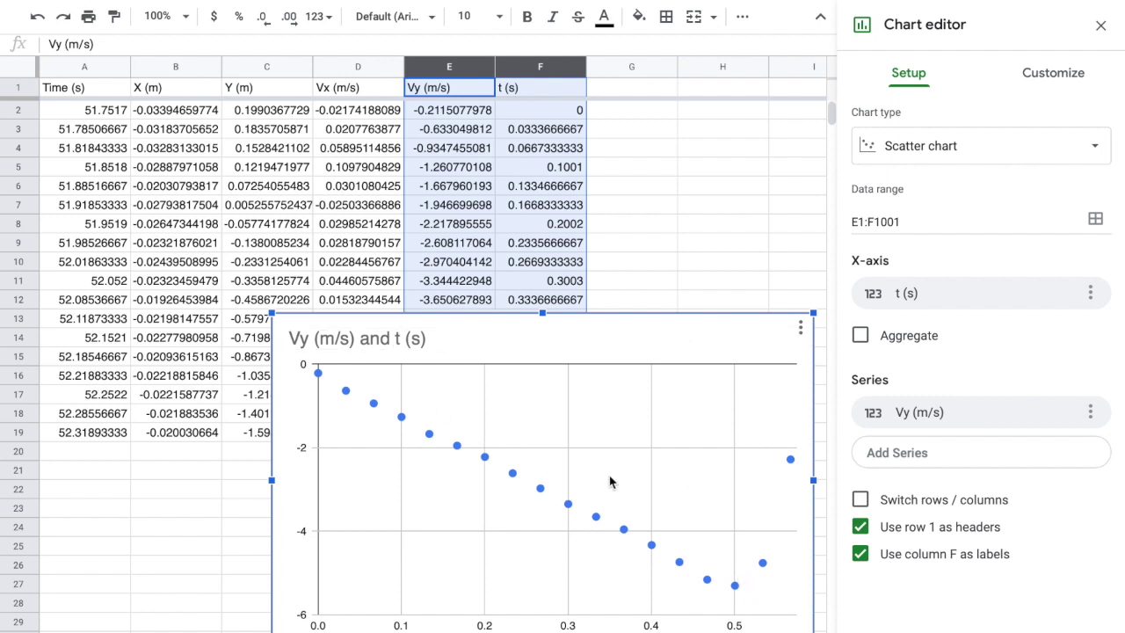
drag(643, 325, 582, 202)
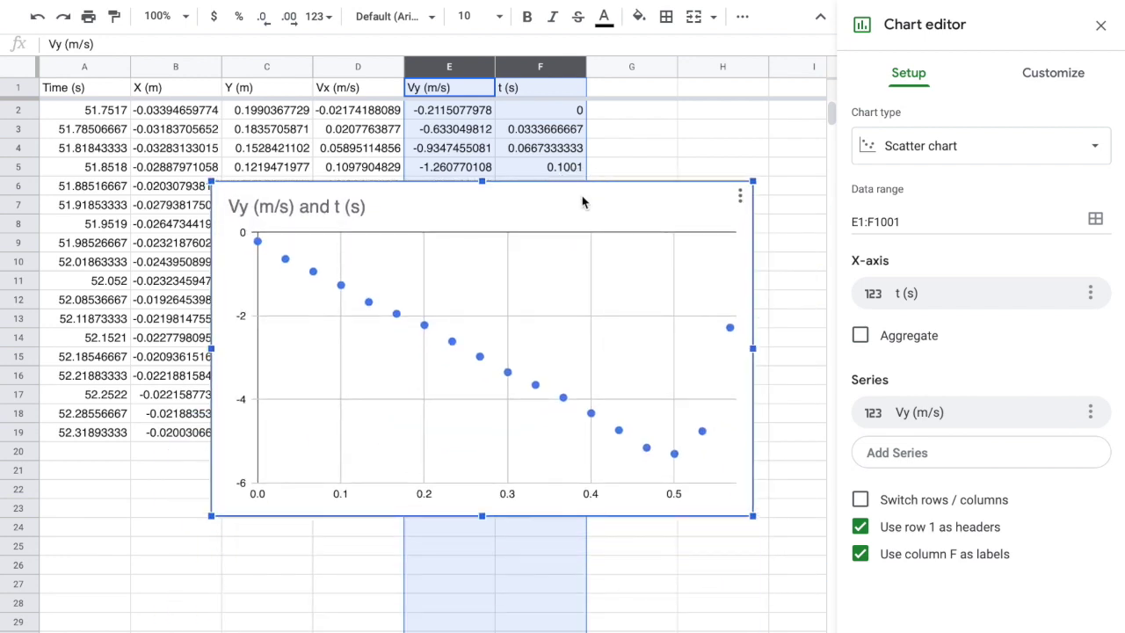
click(740, 196)
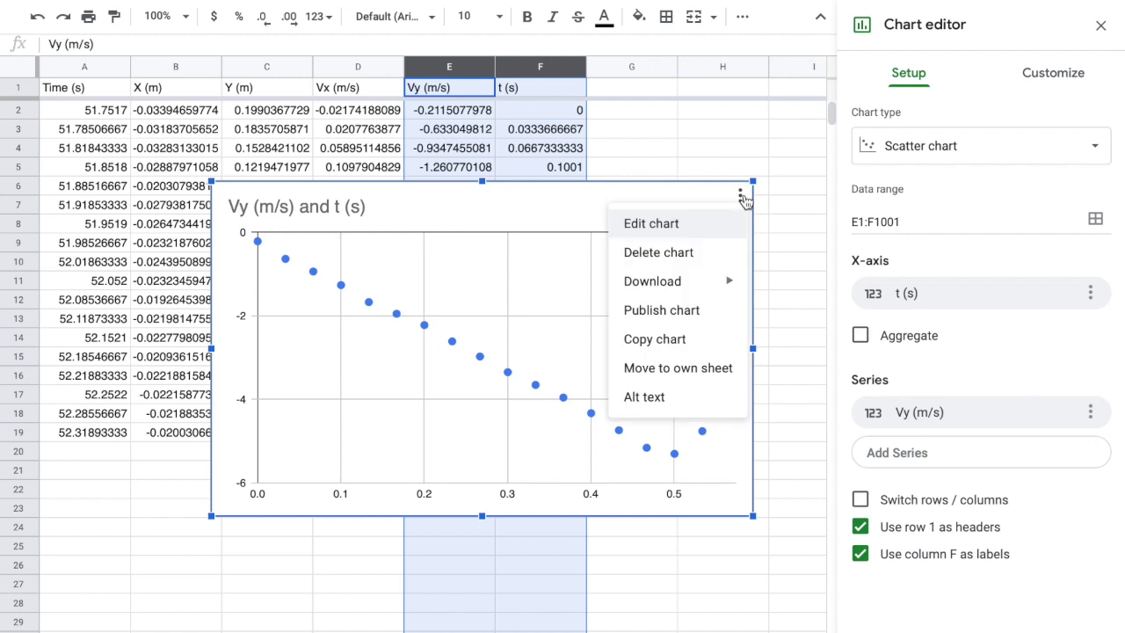
Delete the old chart and insert a new chart from E1:F17, leaving out the bounce rows.
click(680, 252)
click(473, 109)
click(450, 92)
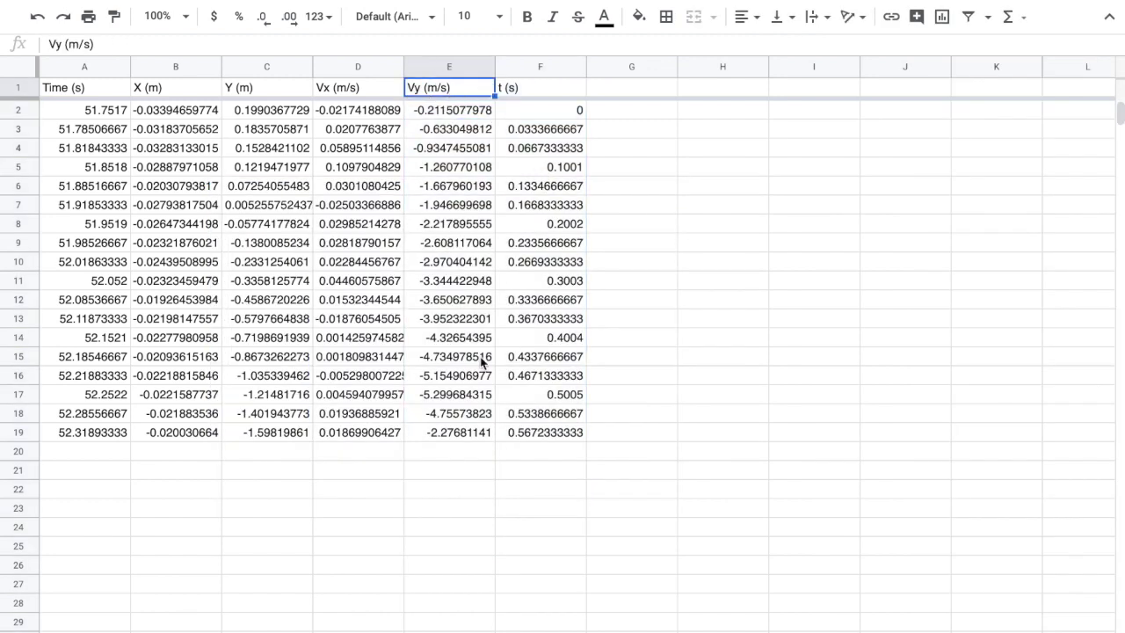
shift+click(533, 394)
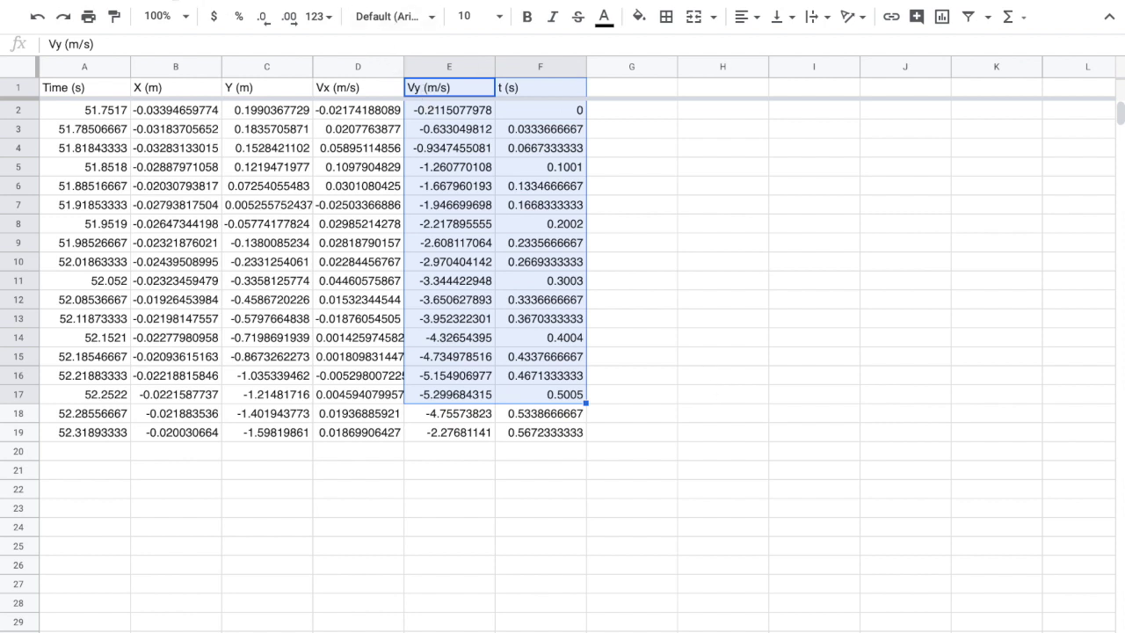
click(189, 1)
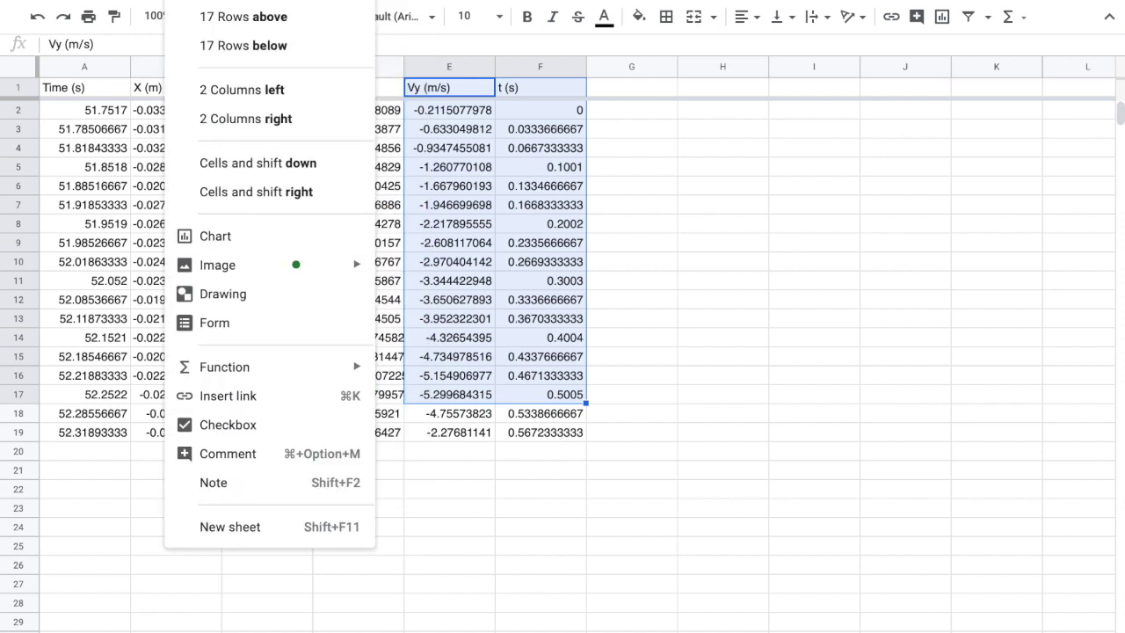
click(211, 236)
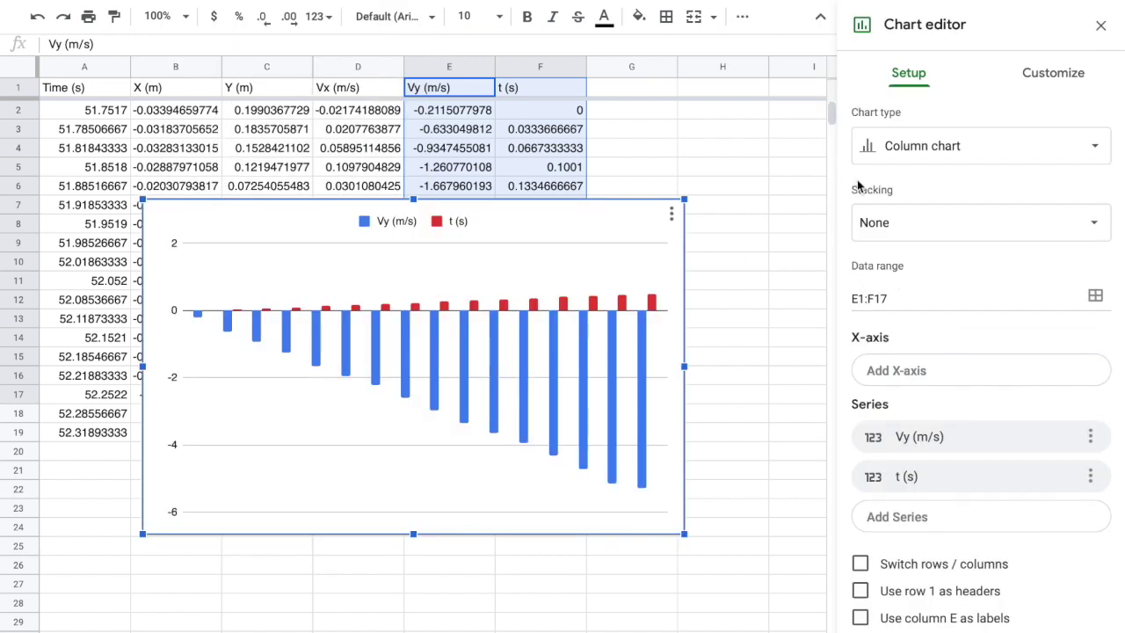
Make it a scatter of Vy (m/s) against t (s) and place it below the table.
click(918, 150)
scroll(916, 326, down, 5)
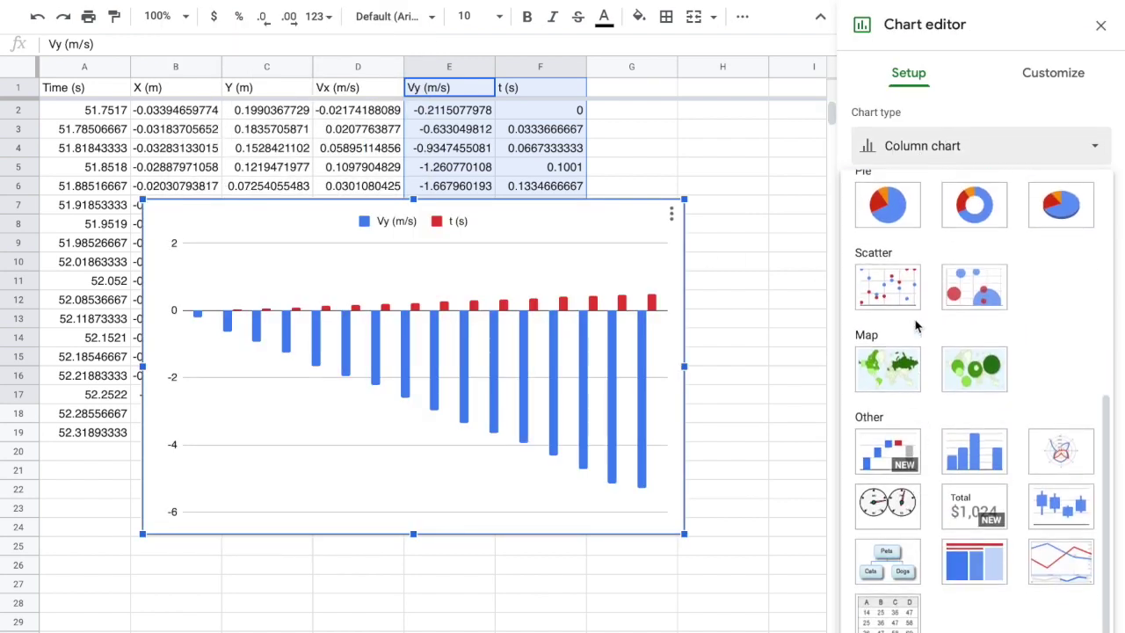
click(887, 285)
click(972, 296)
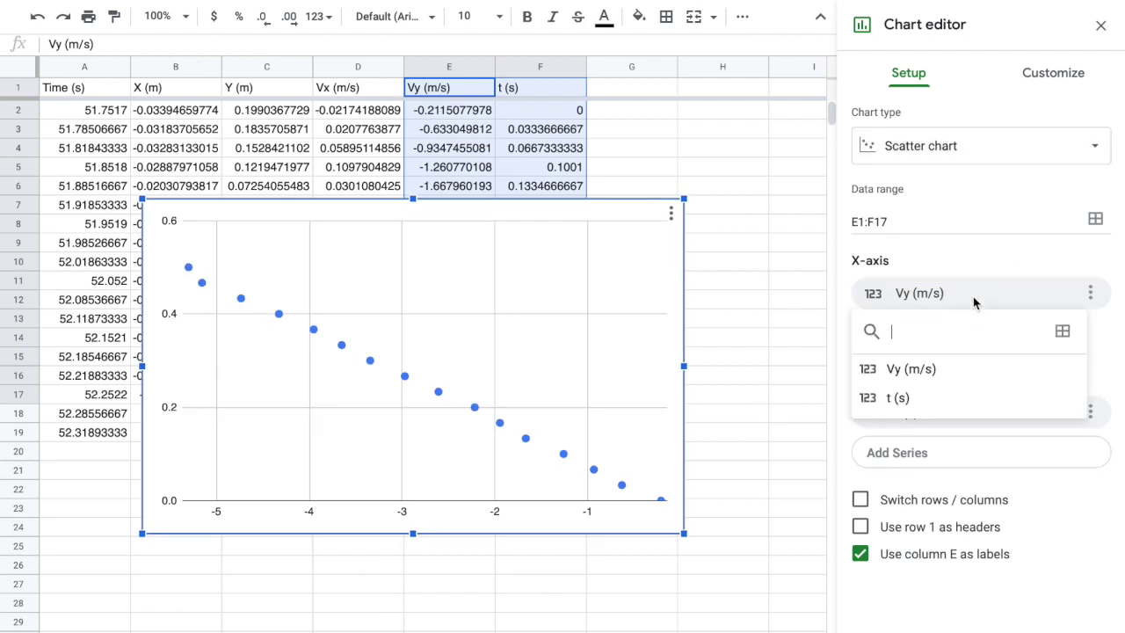
click(896, 403)
click(949, 411)
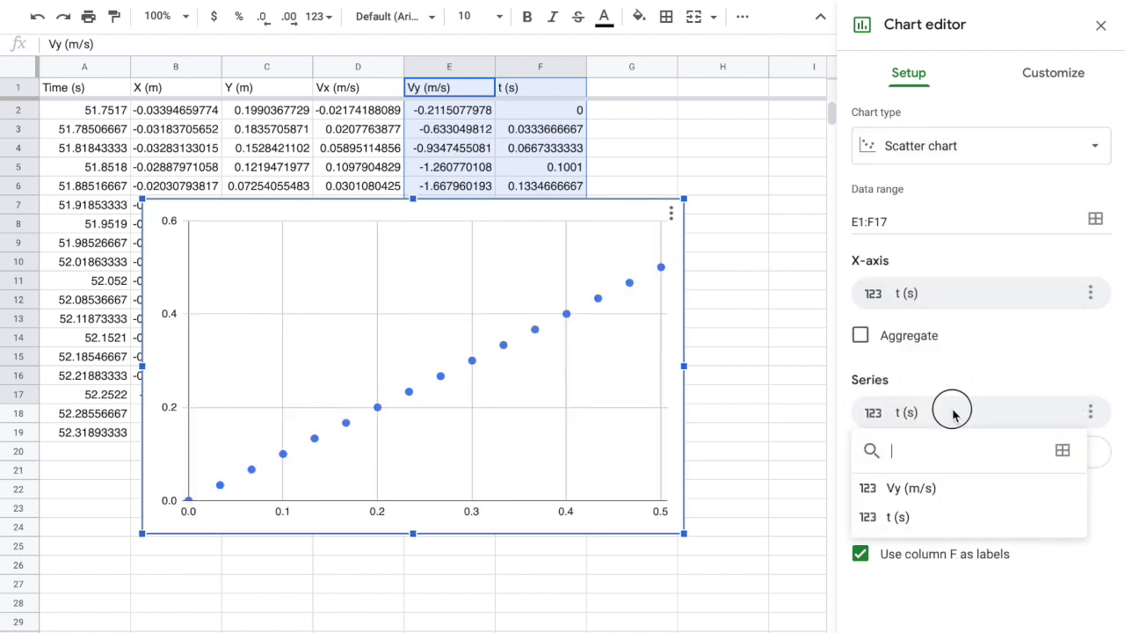
click(949, 498)
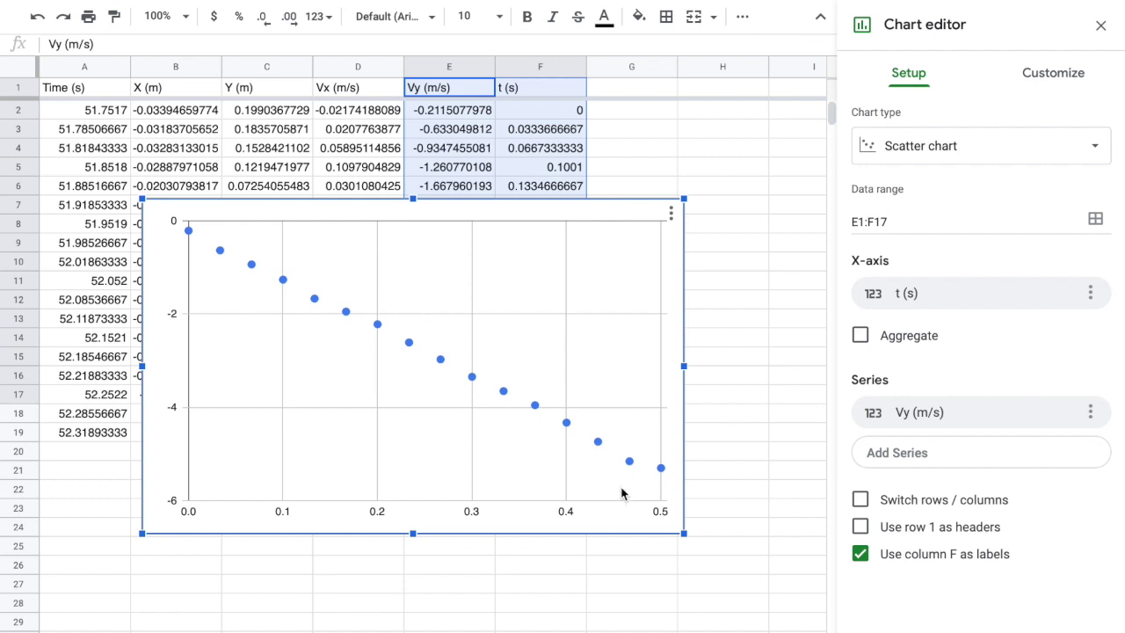
drag(534, 211, 668, 343)
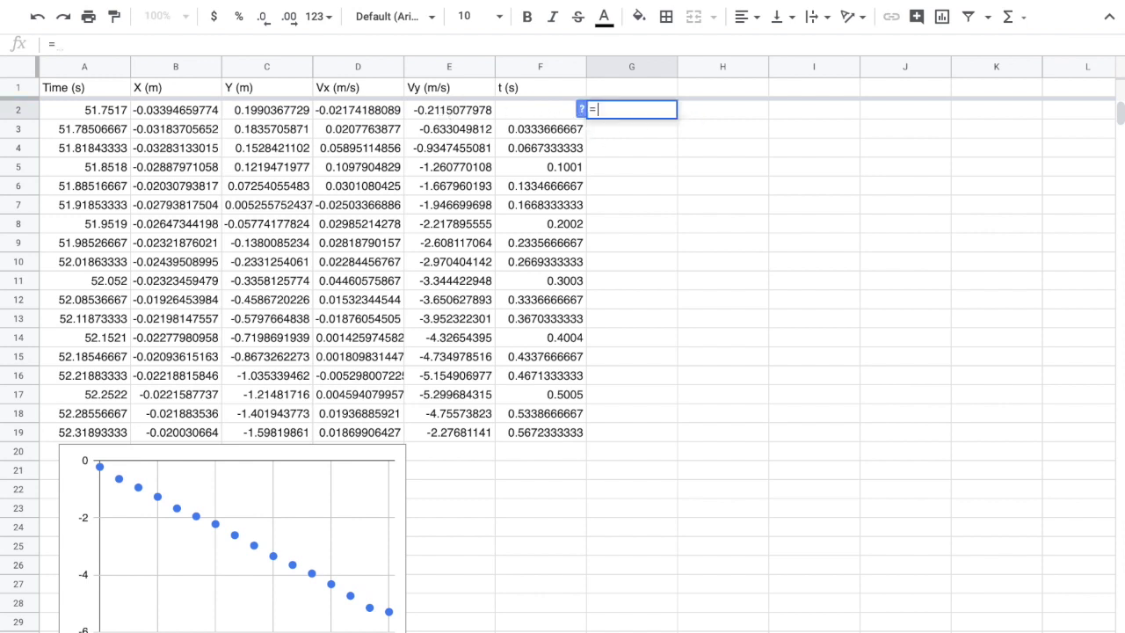
Enter =LINEST(E2:E17,F2:F17,TRUE,TRUE) in G2, giving slope -10.258 and intercept -0.240.
text(LINEST()
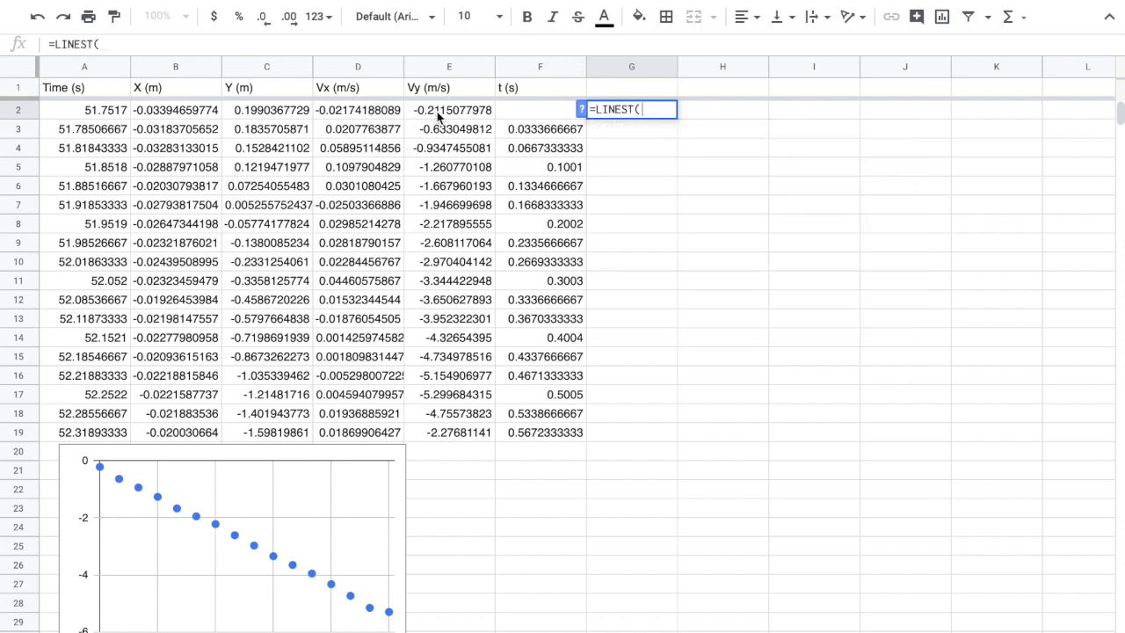
text(E)
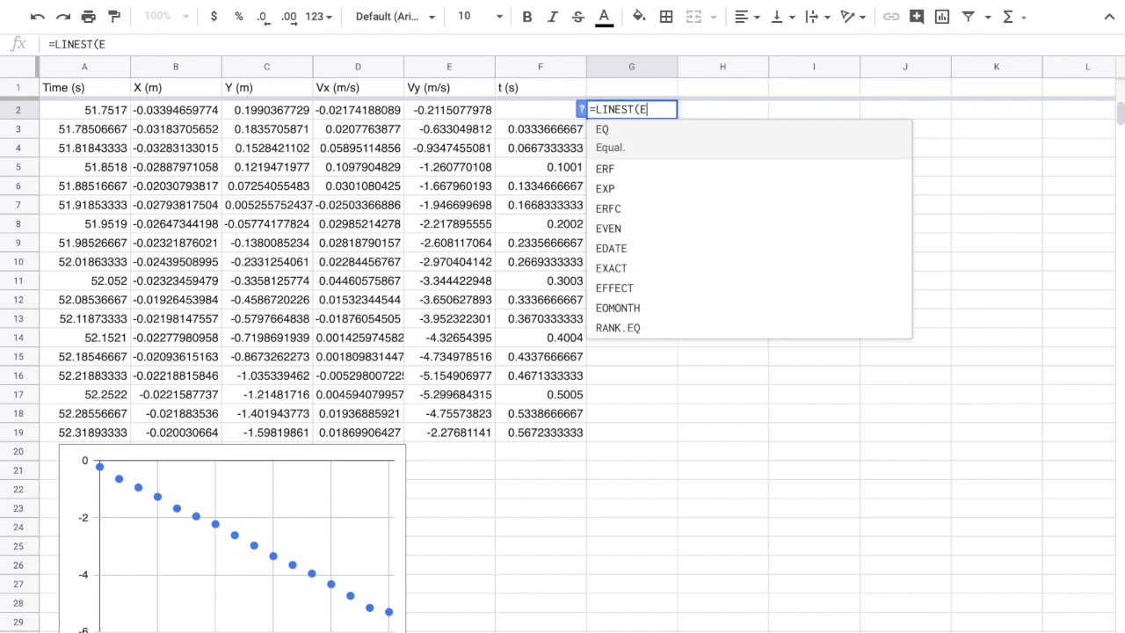
text(2:)
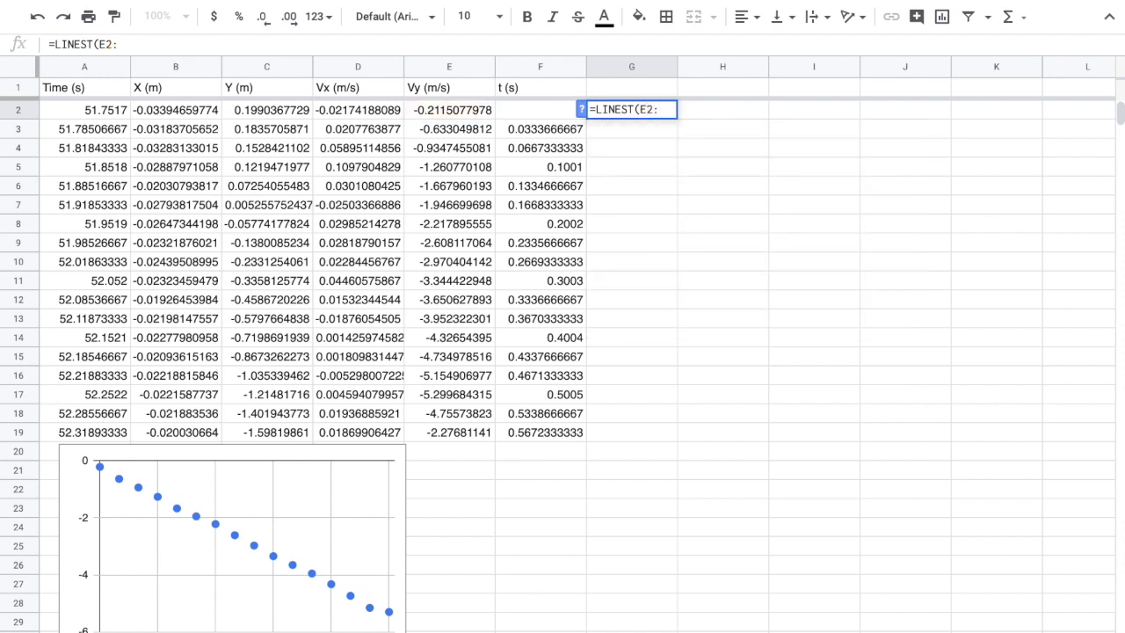
text(E17,)
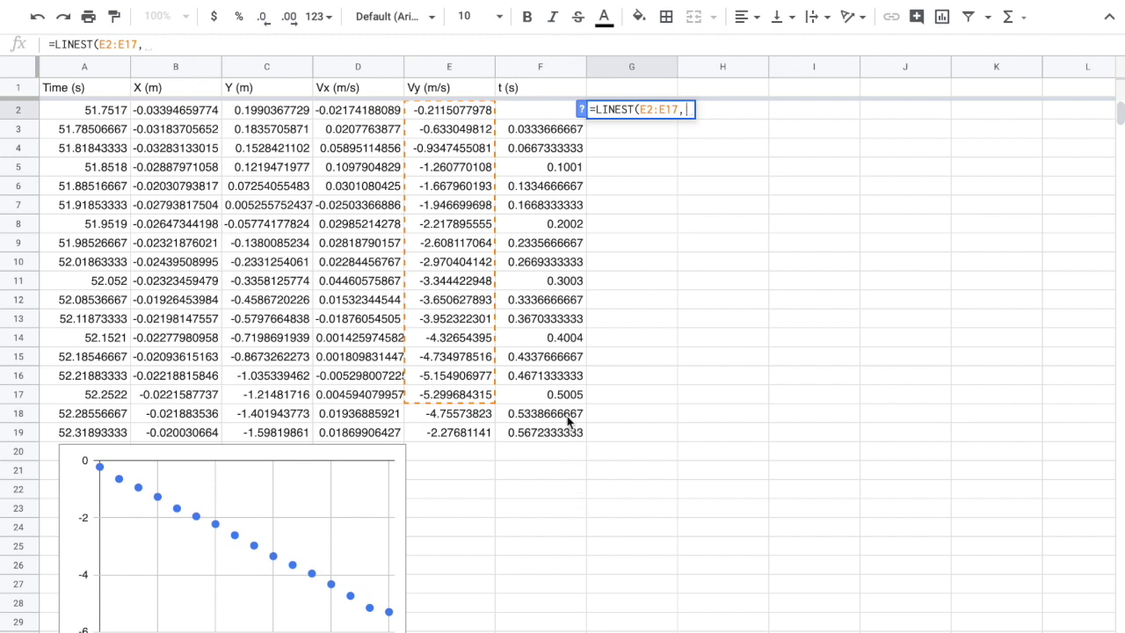
text(F2:F17)
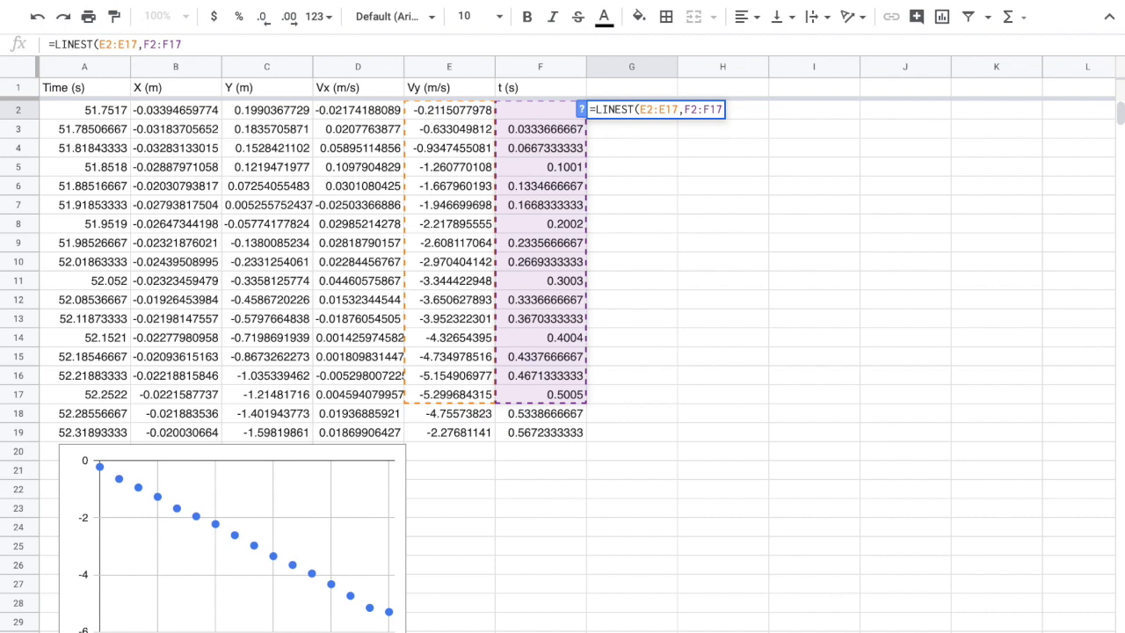
text(,)
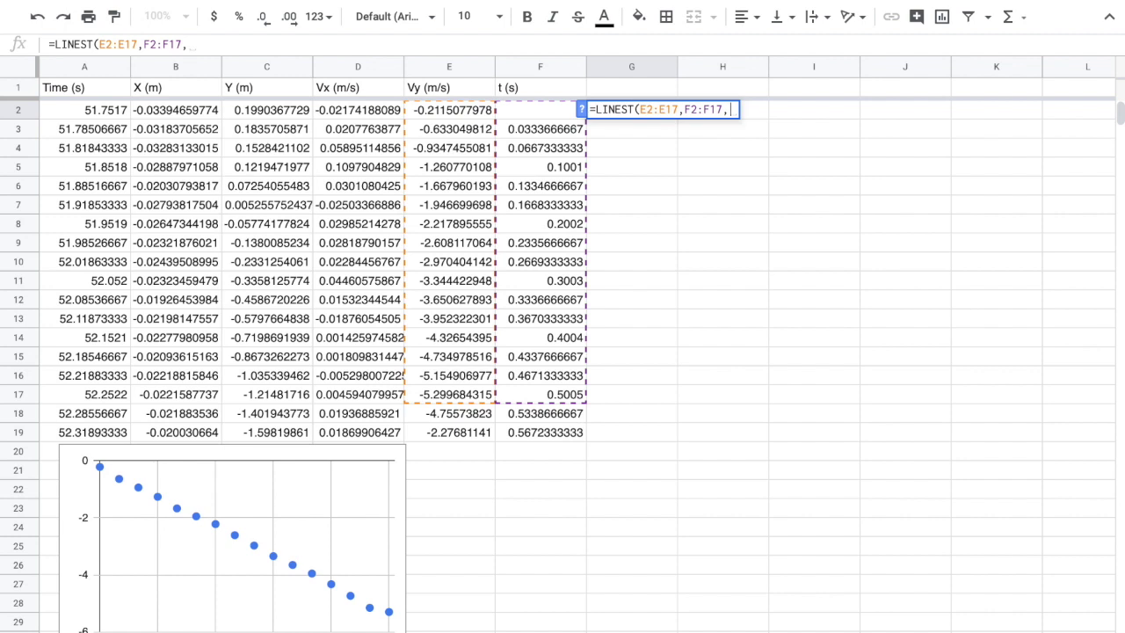
text(TRUE)
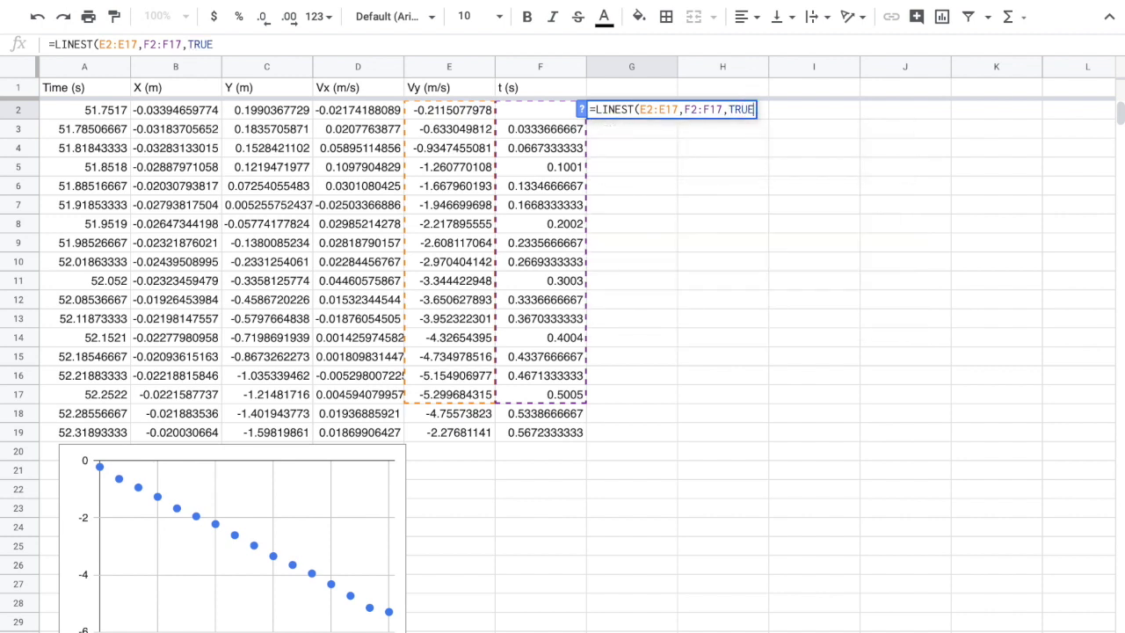
text(, TRUE))
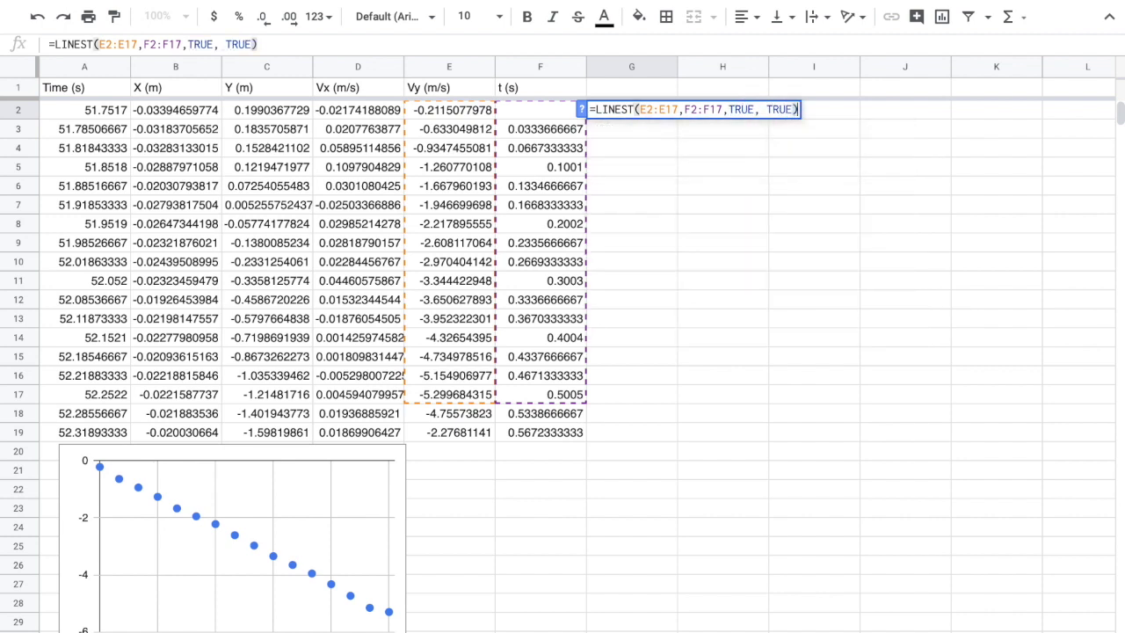
key(Return)
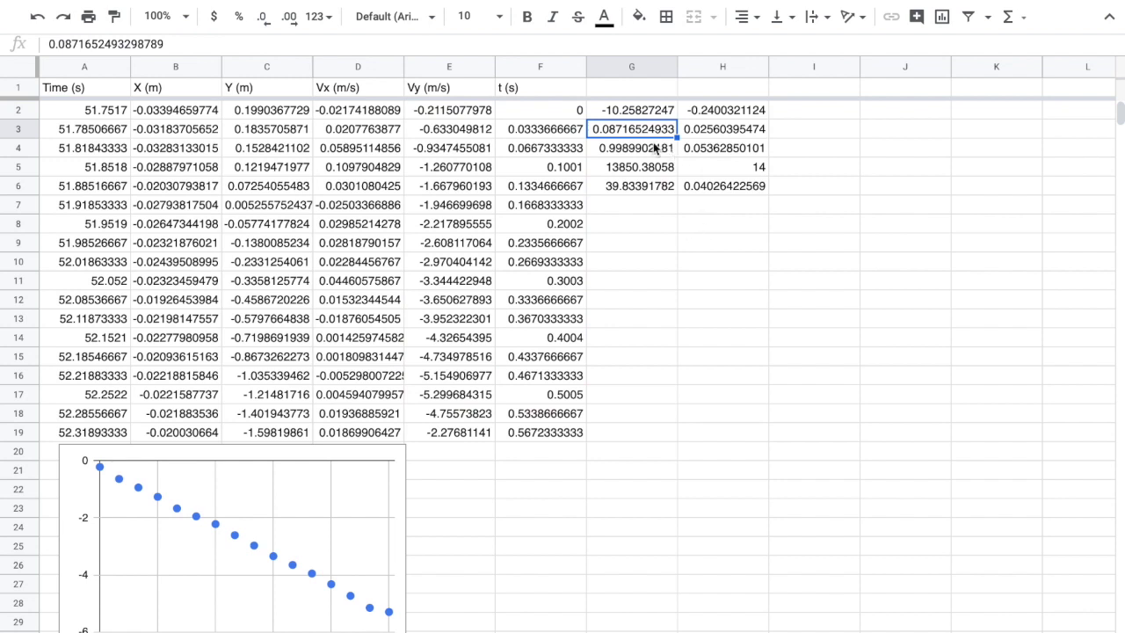
click(626, 113)
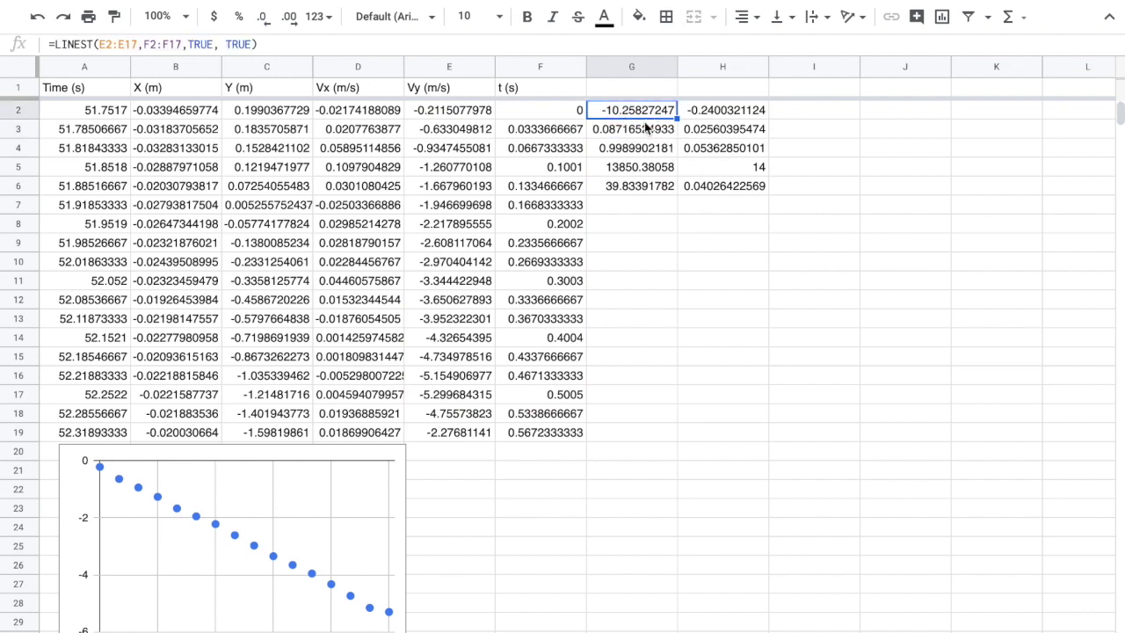
click(642, 132)
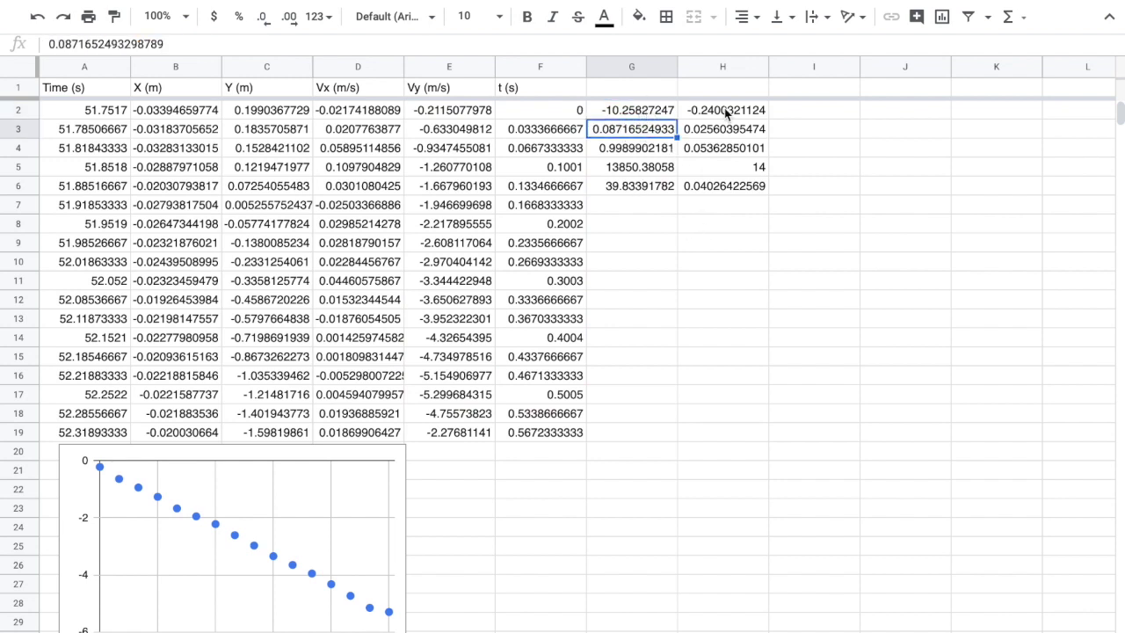
click(723, 110)
click(719, 131)
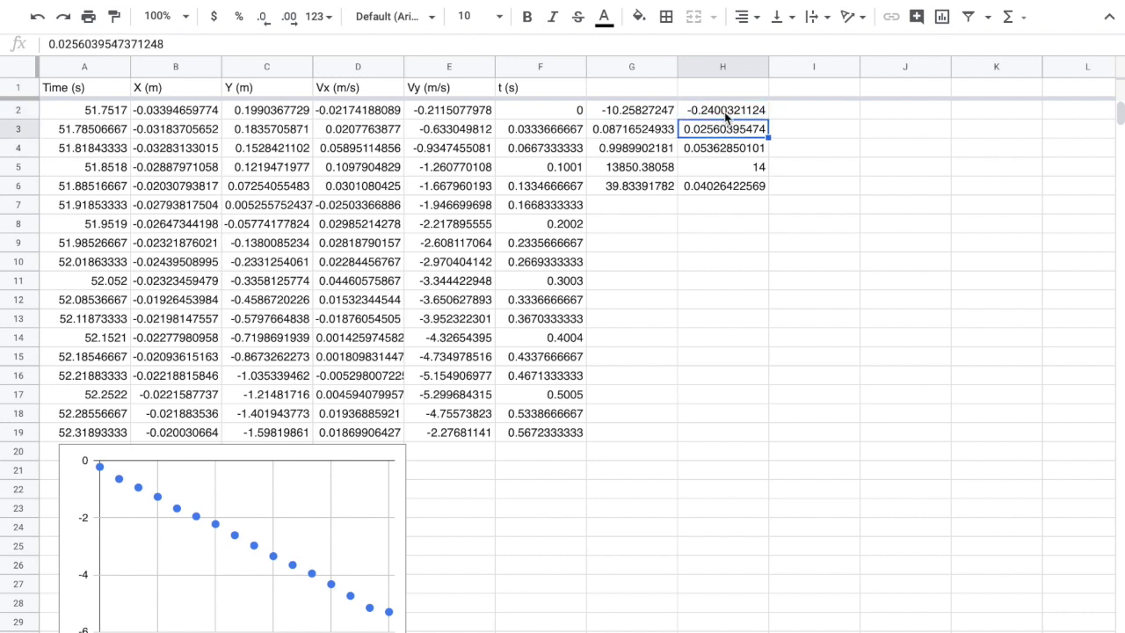
click(724, 111)
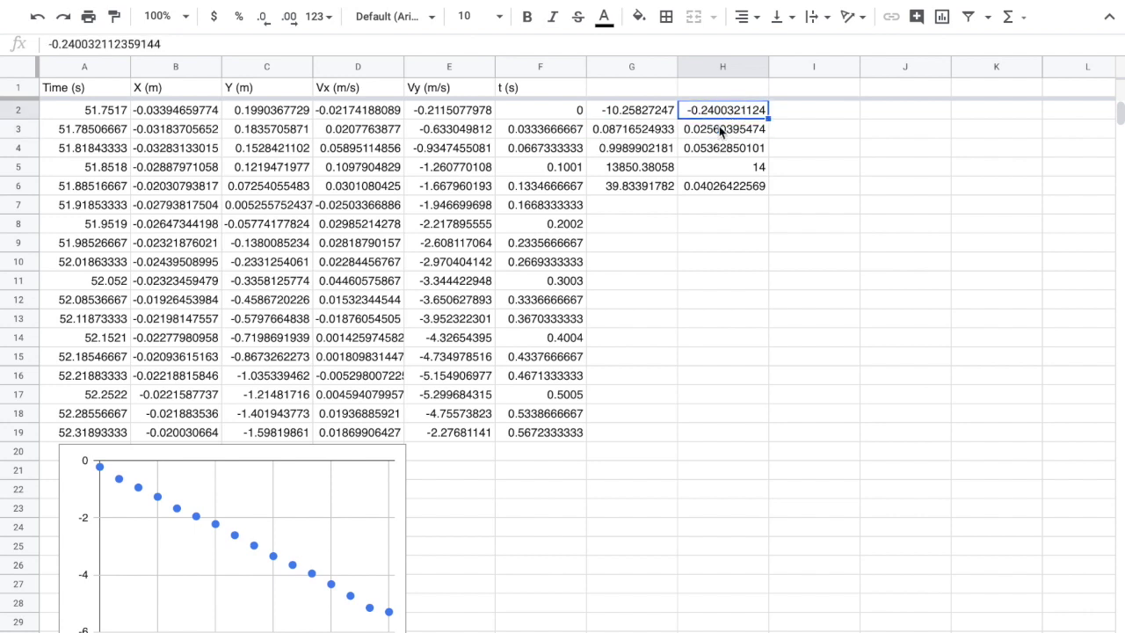
click(646, 115)
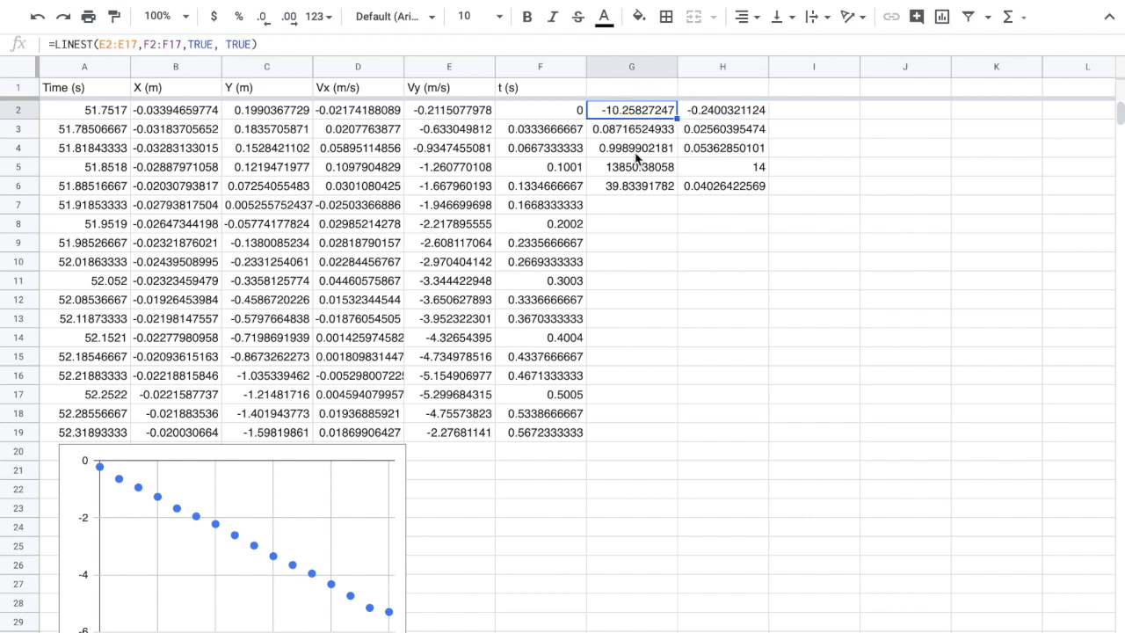
click(637, 221)
Type the label 'g = 10.2 ± 0.09' into G8.
text(g )
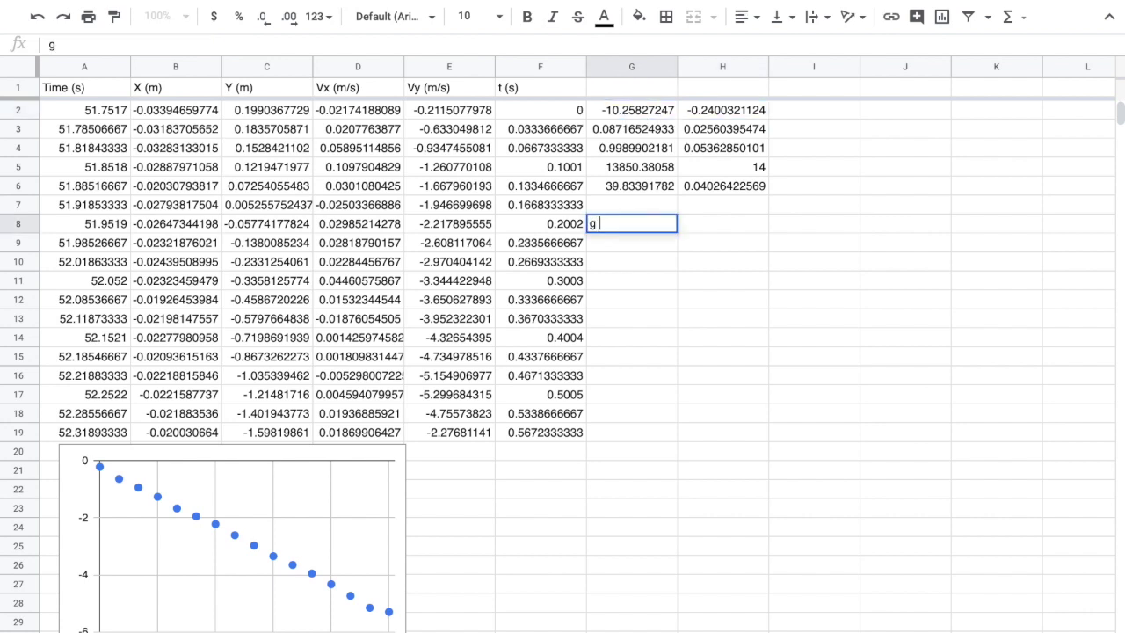
text(= 10.2)
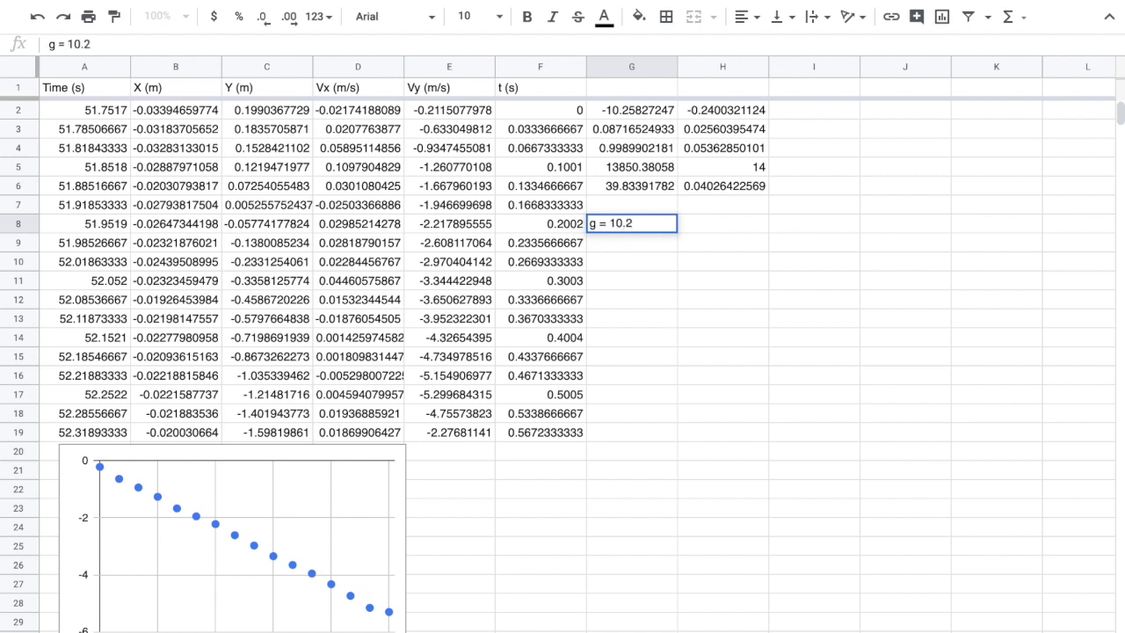
text(m)
key(BackSpace)
text(±)
key(BackSpace)
text(±)
text( 0.)
text(0)
text(9)
key(BackSpace)
text(9)
key(Return)
Correct the G8 value to 10.26 so it reads 'g = 10.26 ± 0.09'.
key(Up)
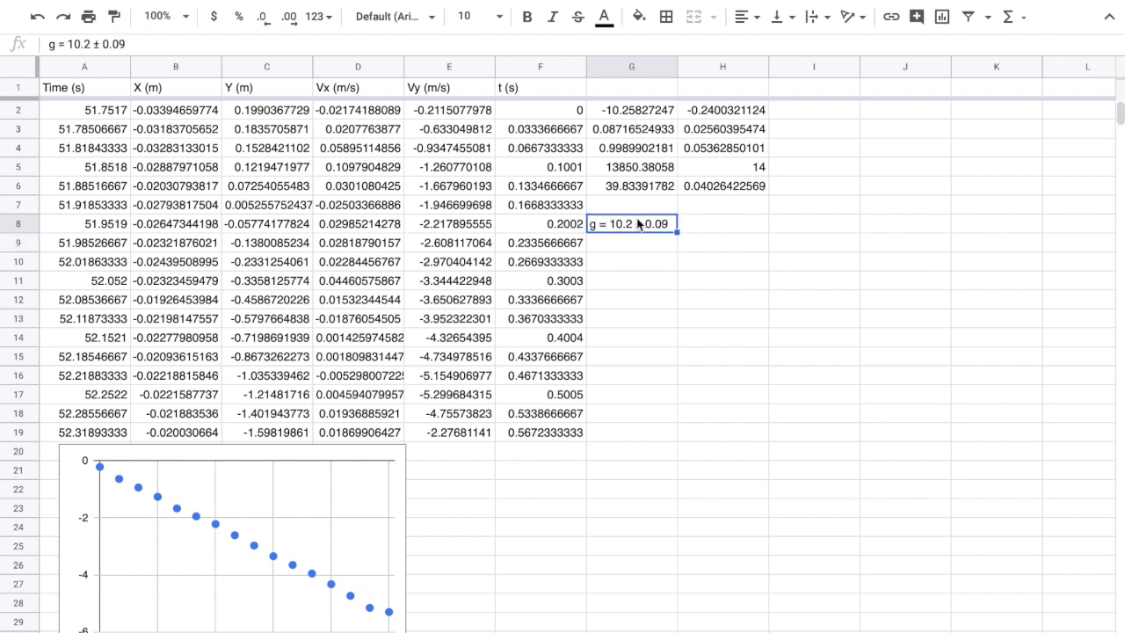
key(Return)
click(635, 225)
text(6)
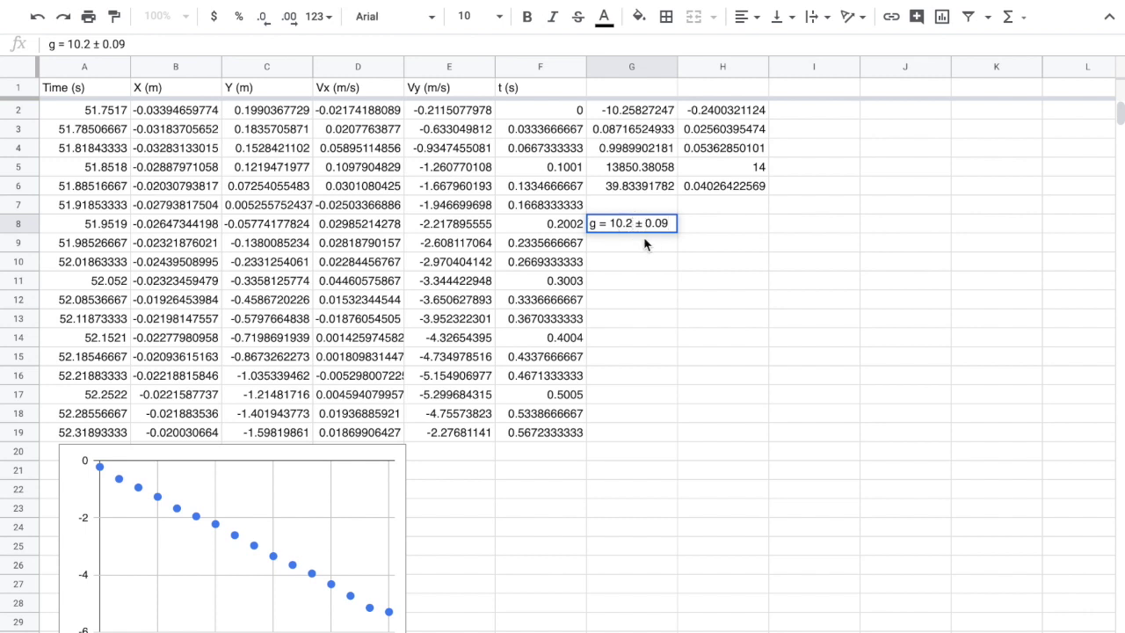
key(Return)
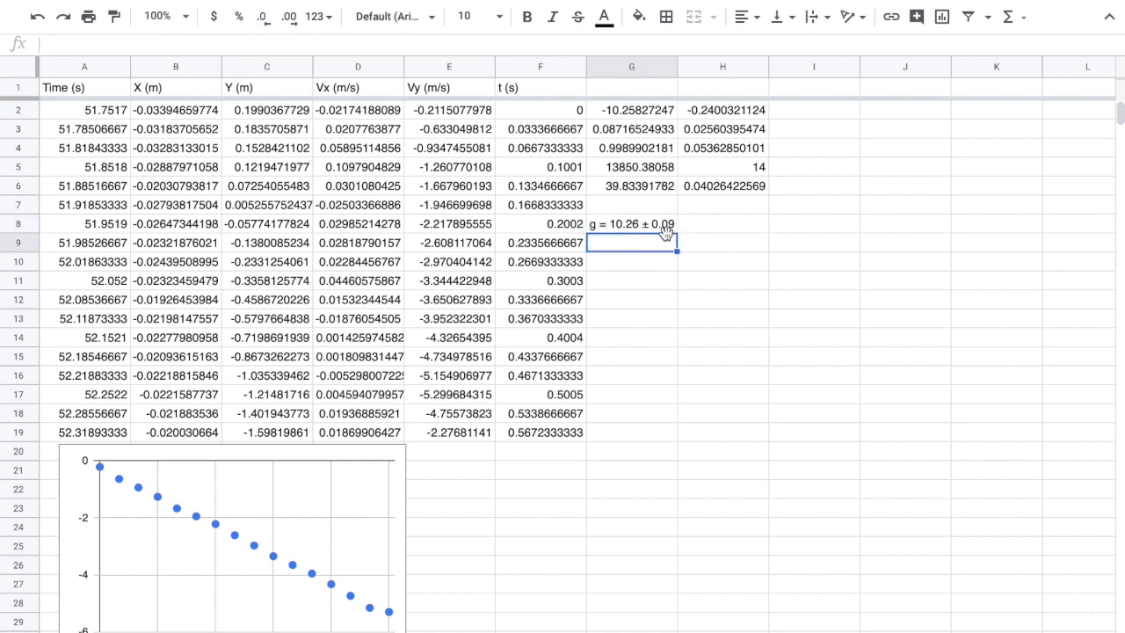